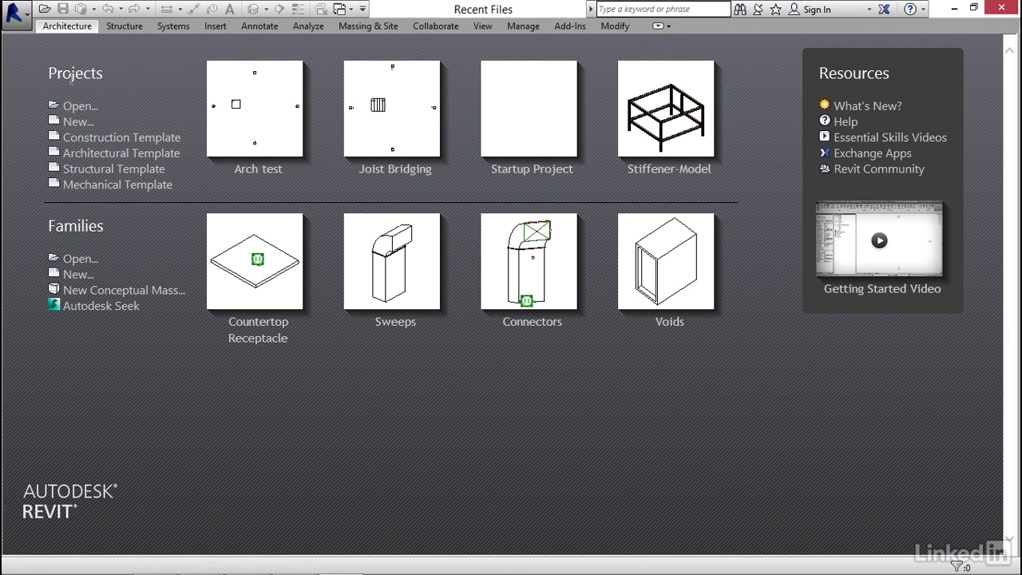
Create a new project from the Architectural Template.
click(77, 122)
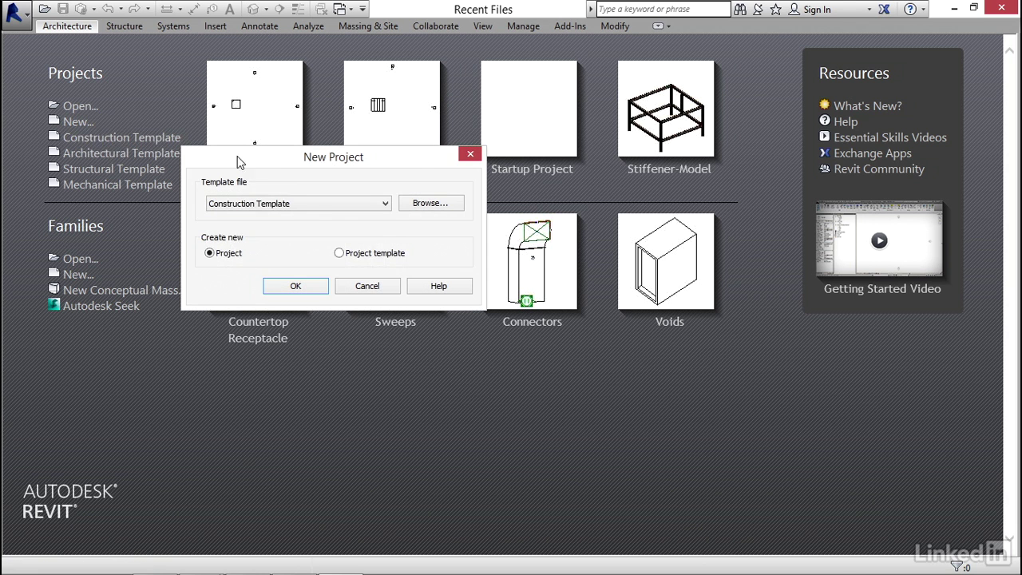
click(258, 206)
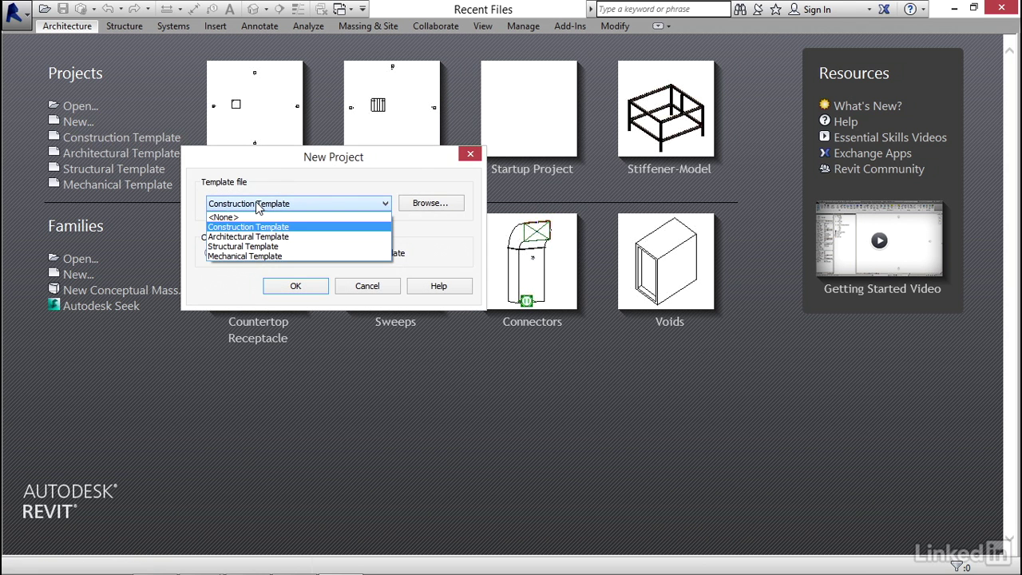
click(251, 244)
click(297, 286)
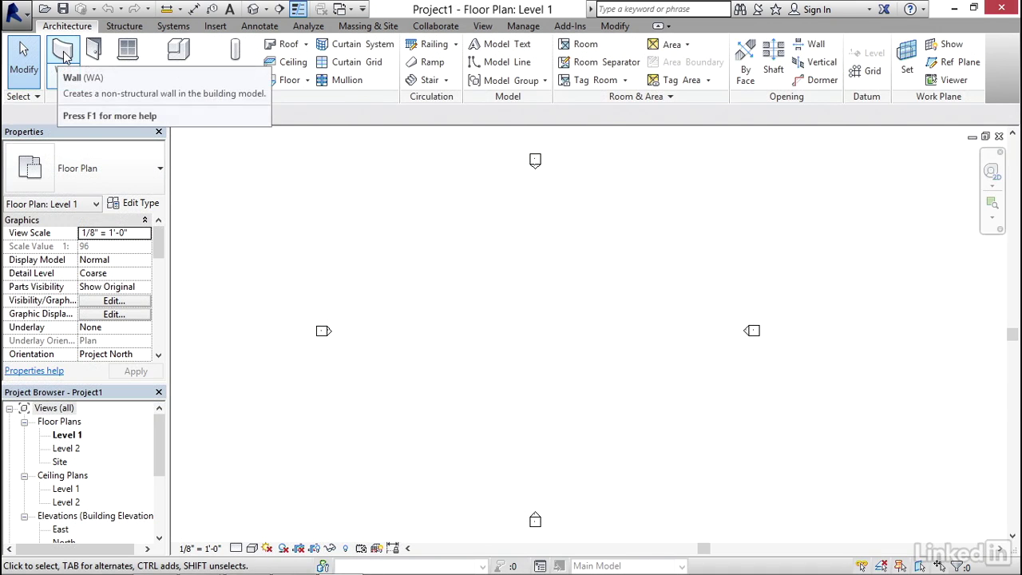
Start a Basic Wall Generic - 8" and set its height to reach Level 2.
click(65, 56)
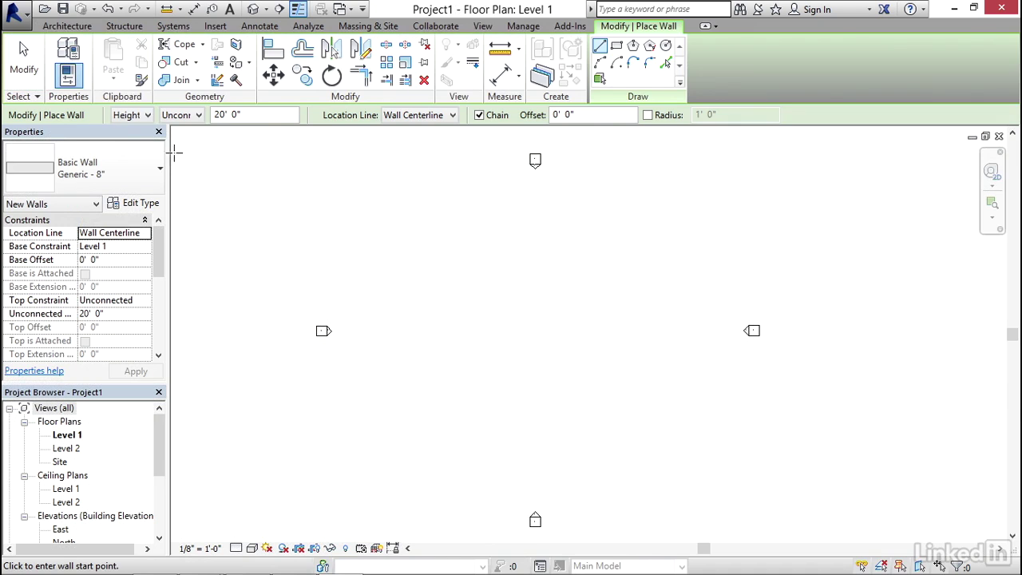
click(148, 116)
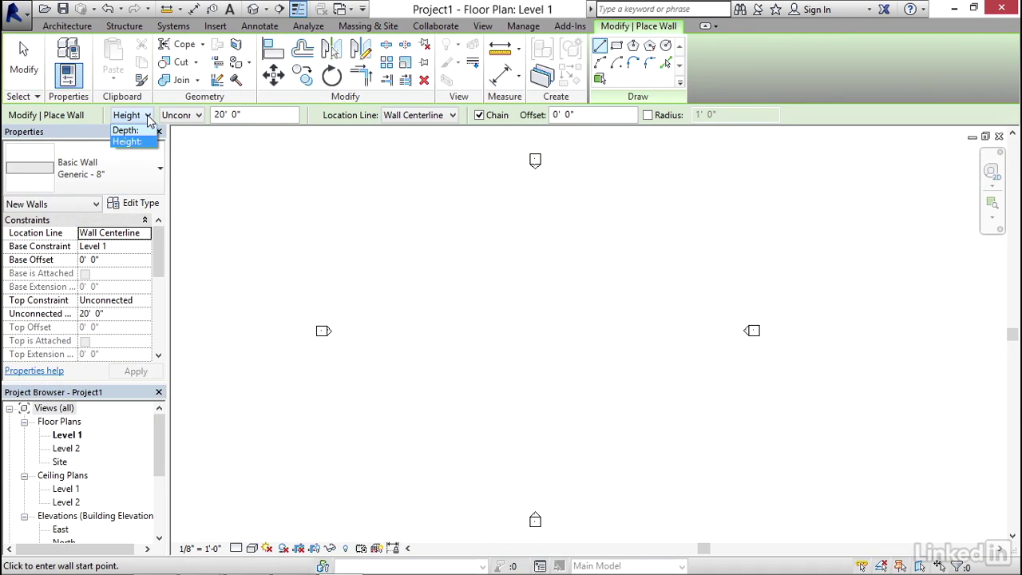
click(193, 118)
click(197, 116)
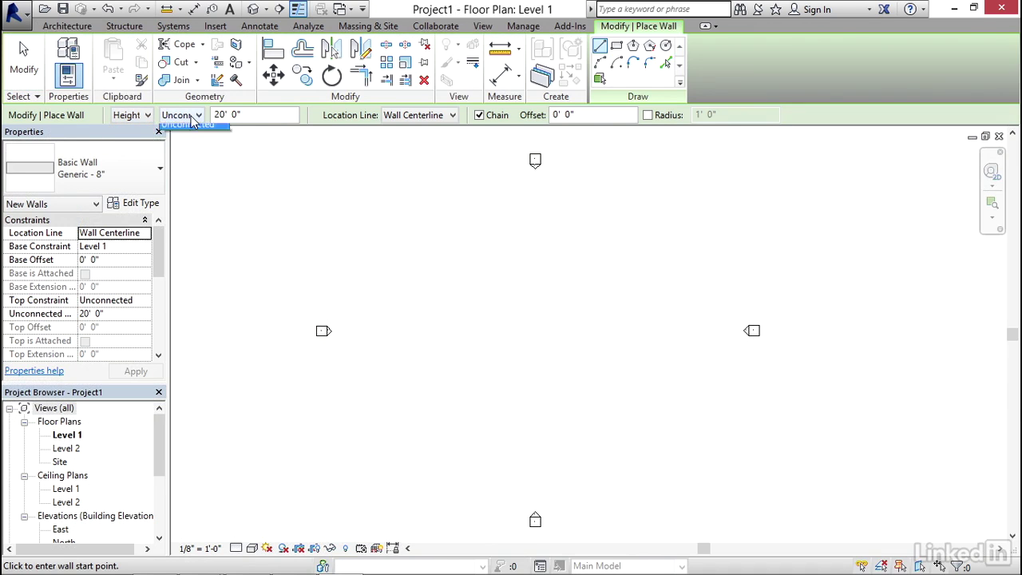
click(187, 141)
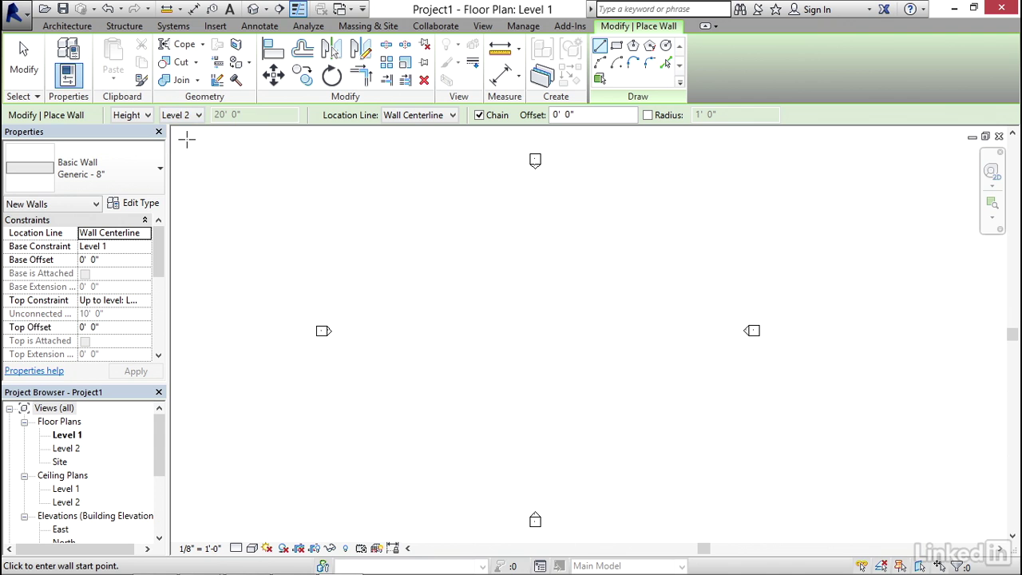
Draw a closed six-wall outline with a 16' diagonal at 45° on the north side, a 48' east wall and an about 67' south wall.
click(382, 281)
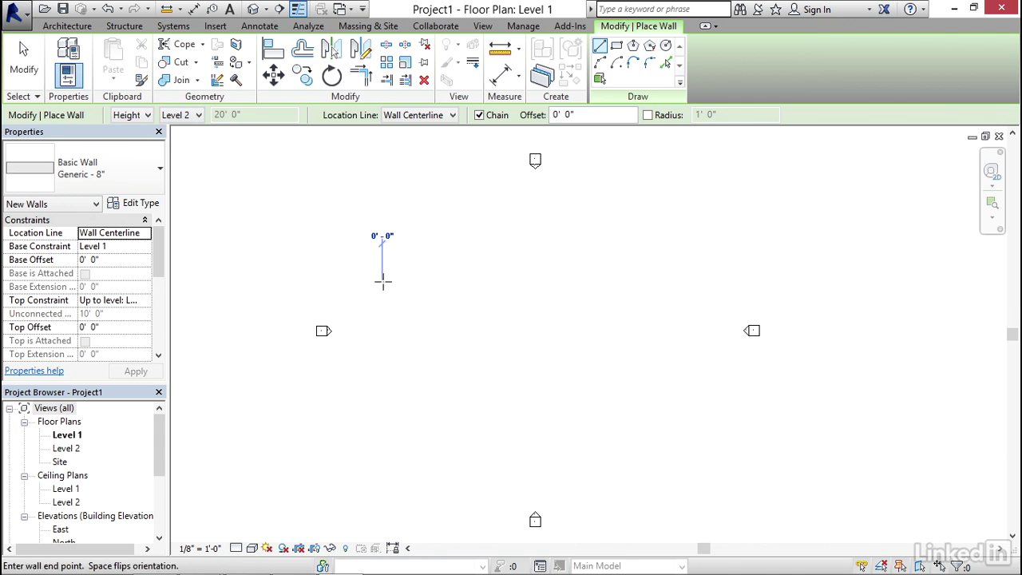
click(462, 281)
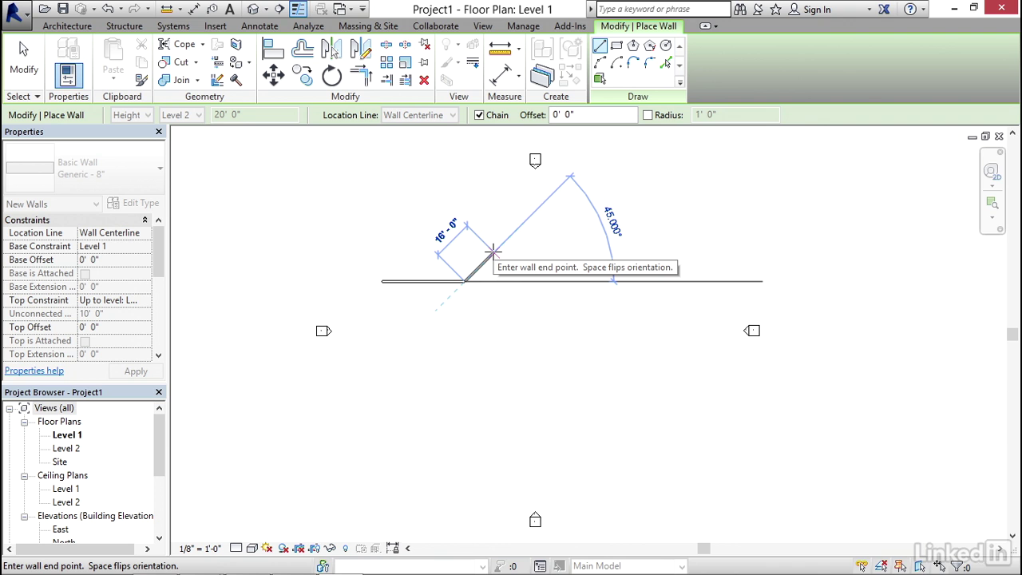
click(493, 252)
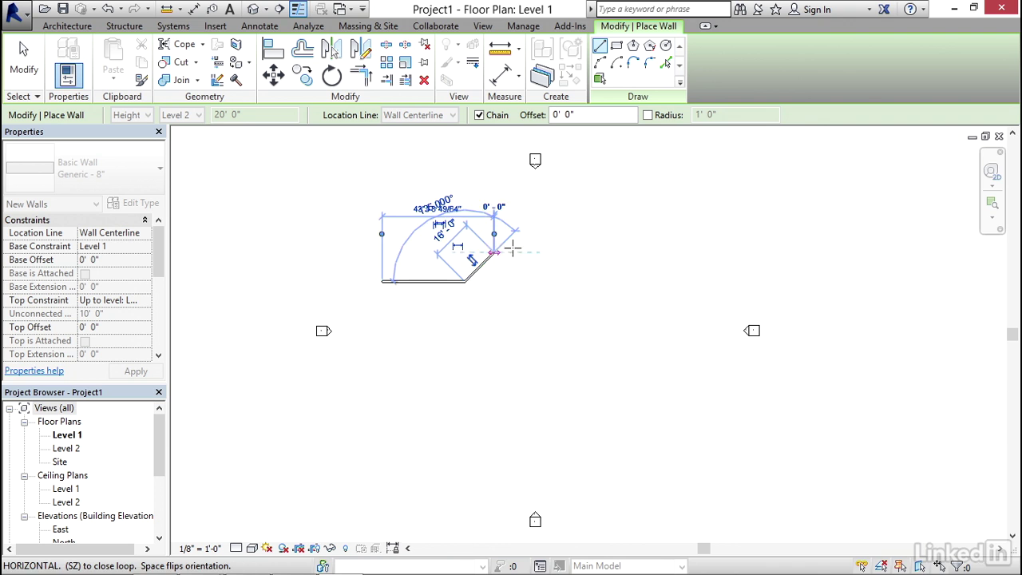
click(556, 253)
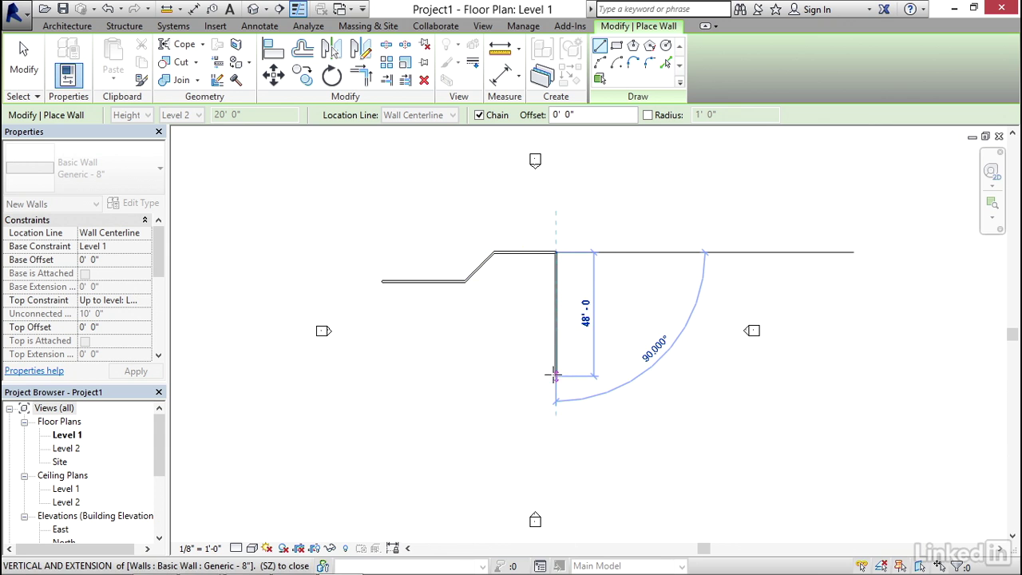
click(555, 376)
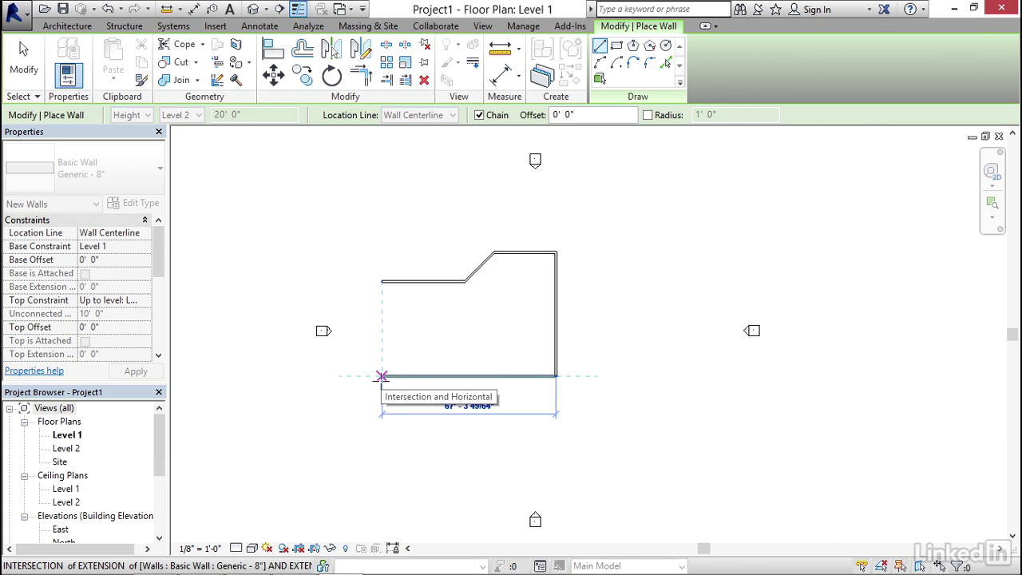
click(382, 375)
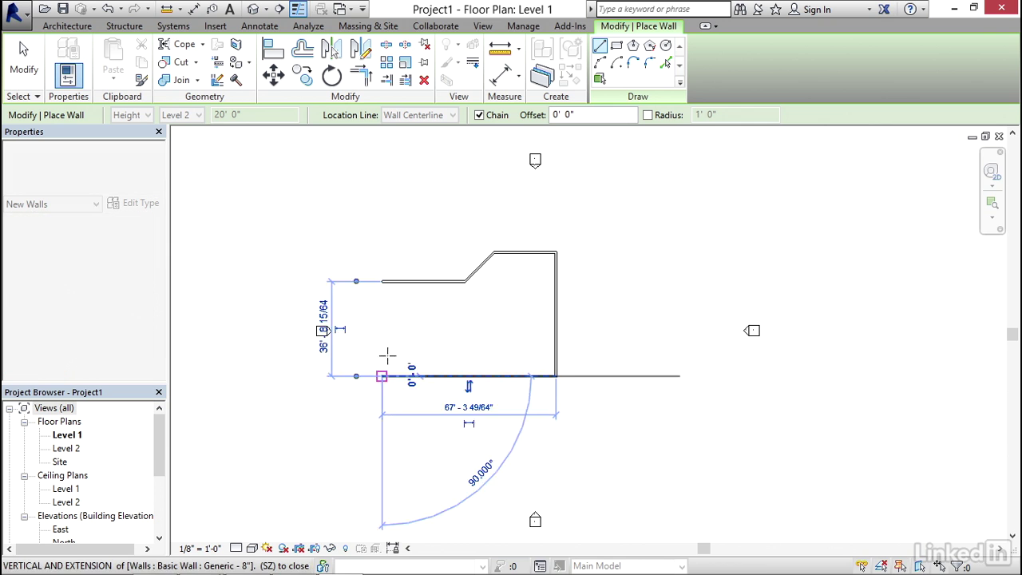
click(382, 283)
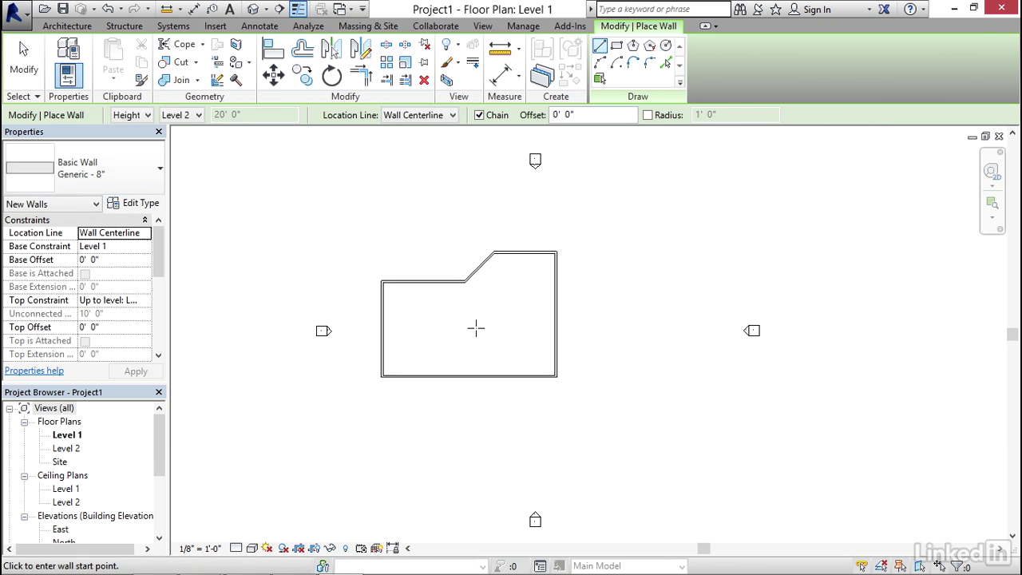
key(Escape)
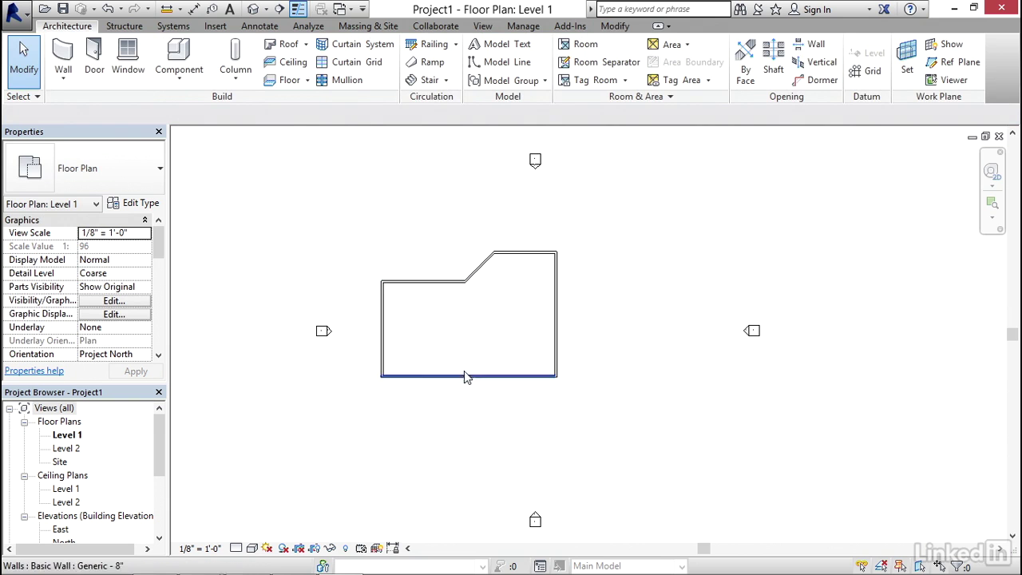
Create a similar wall running vertically from the lower end of the diagonal wall to the south wall.
click(431, 287)
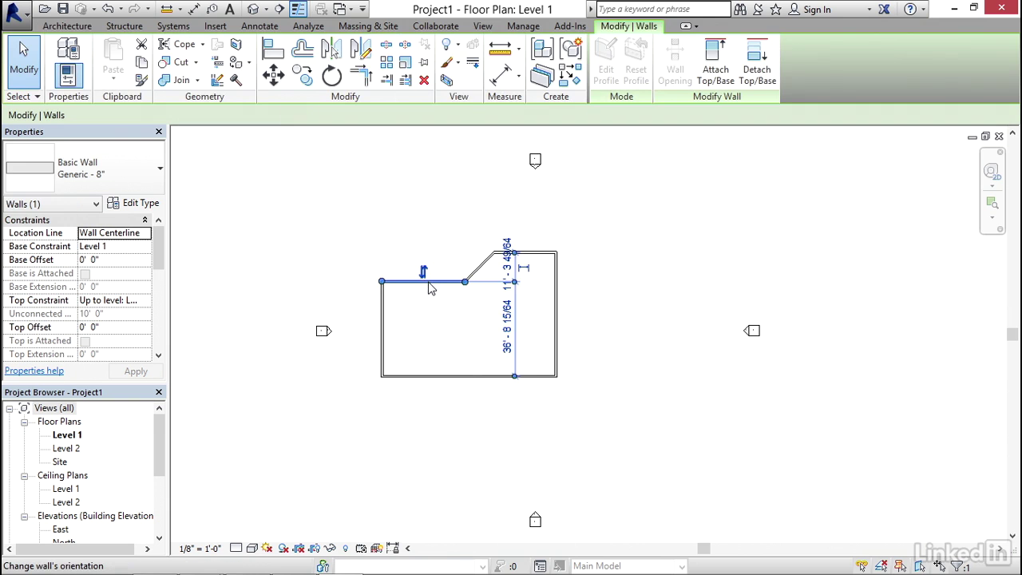
right_click(432, 289)
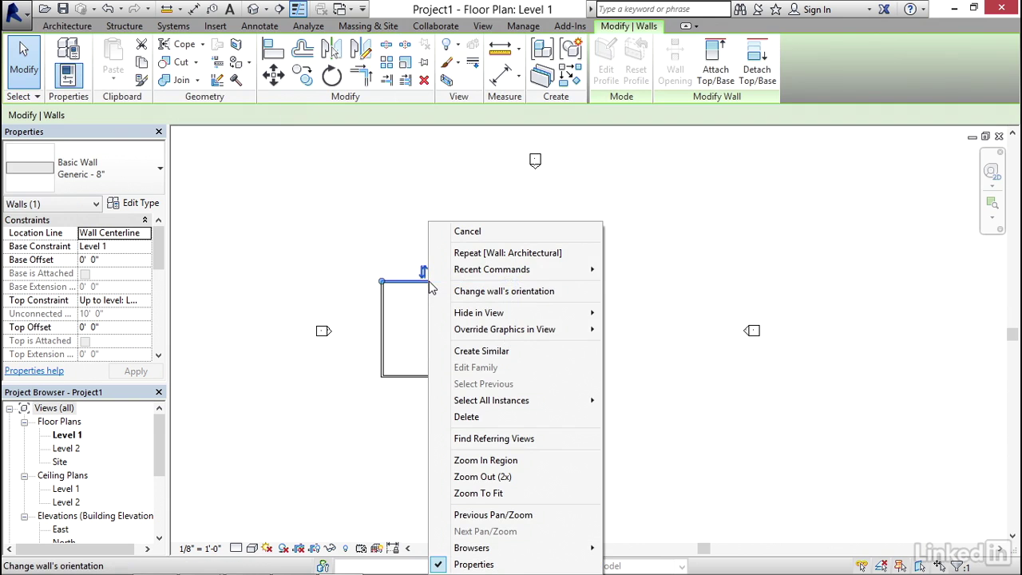
click(471, 350)
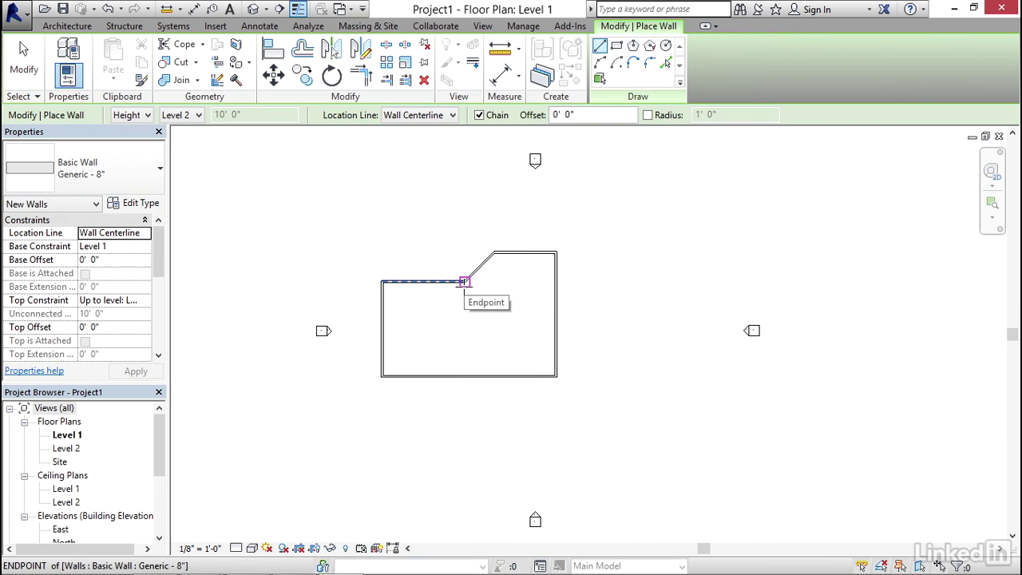
click(465, 281)
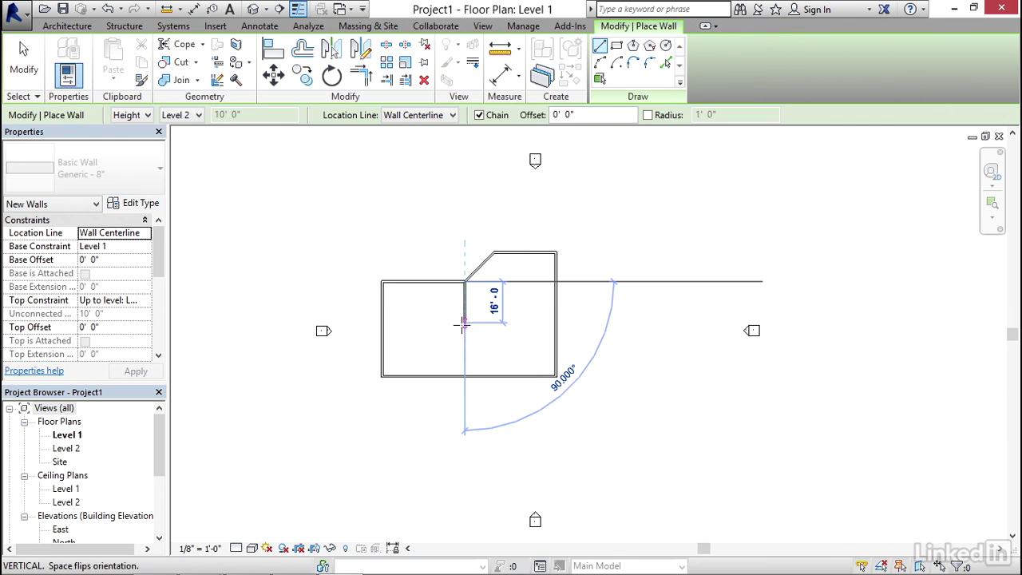
click(465, 376)
key(Escape)
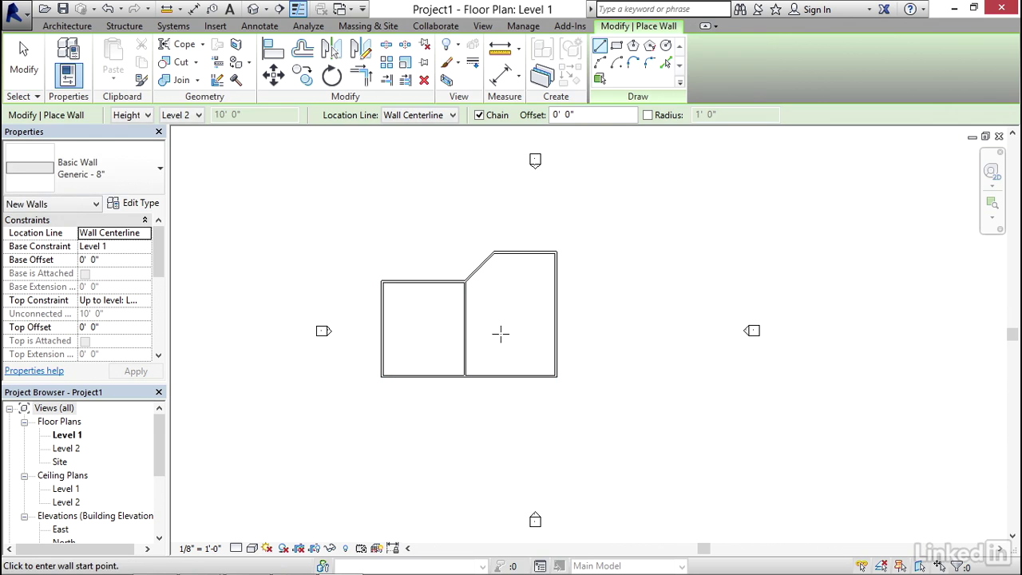
key(Escape)
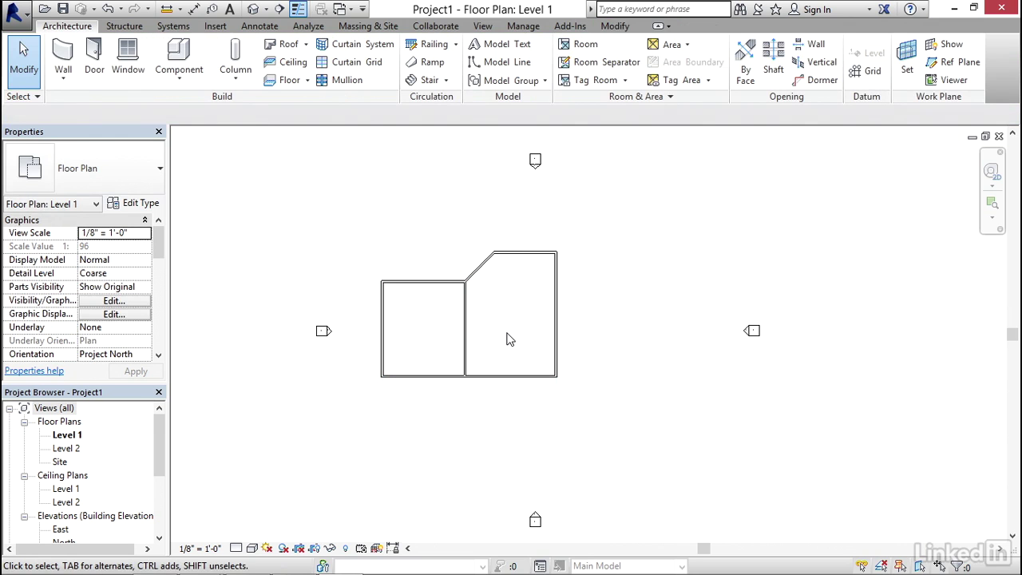
Draw a horizontal partition from the west wall to the interior dividing wall, about 8' below the north wall.
click(66, 63)
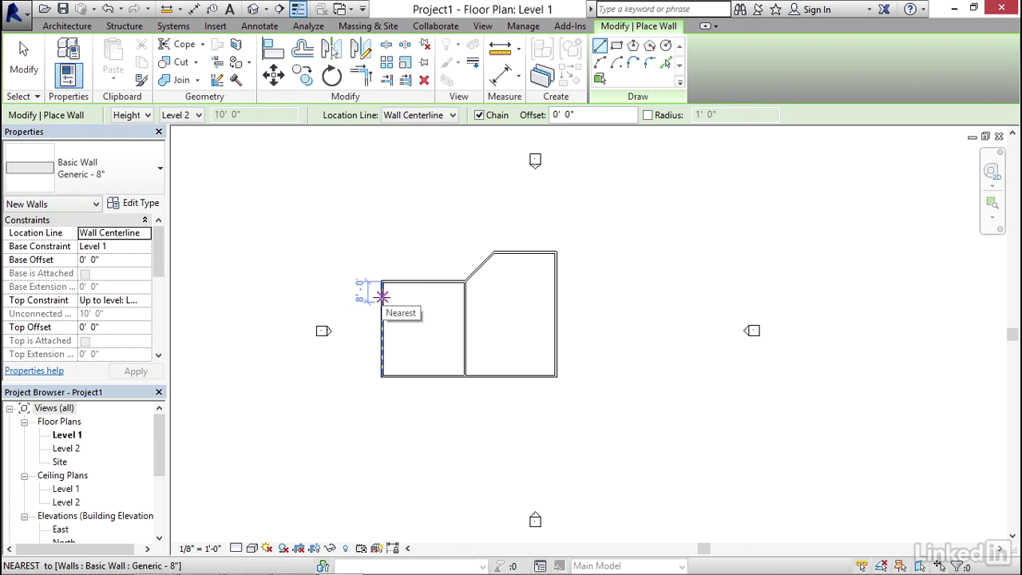
click(382, 298)
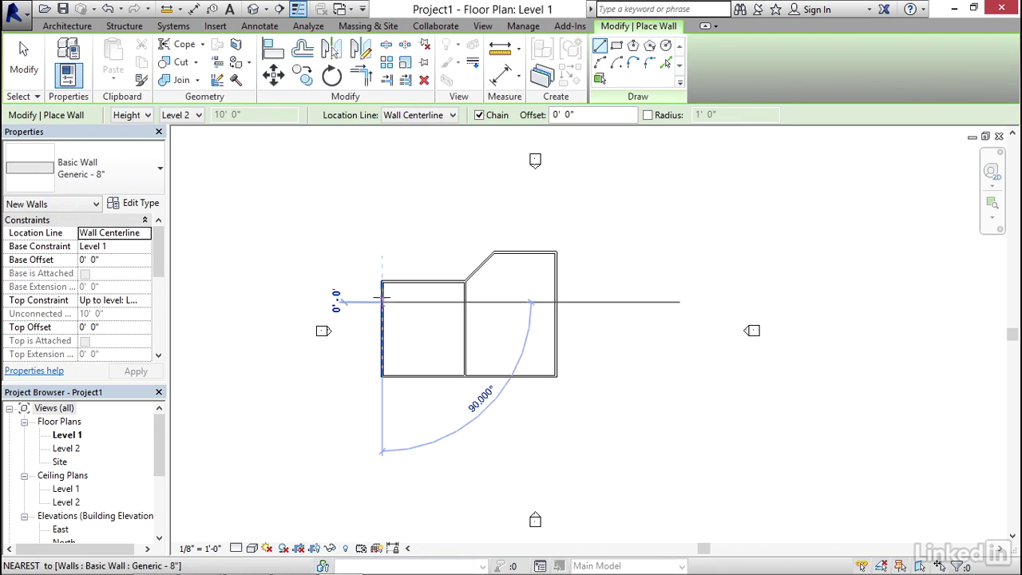
click(467, 302)
key(Escape)
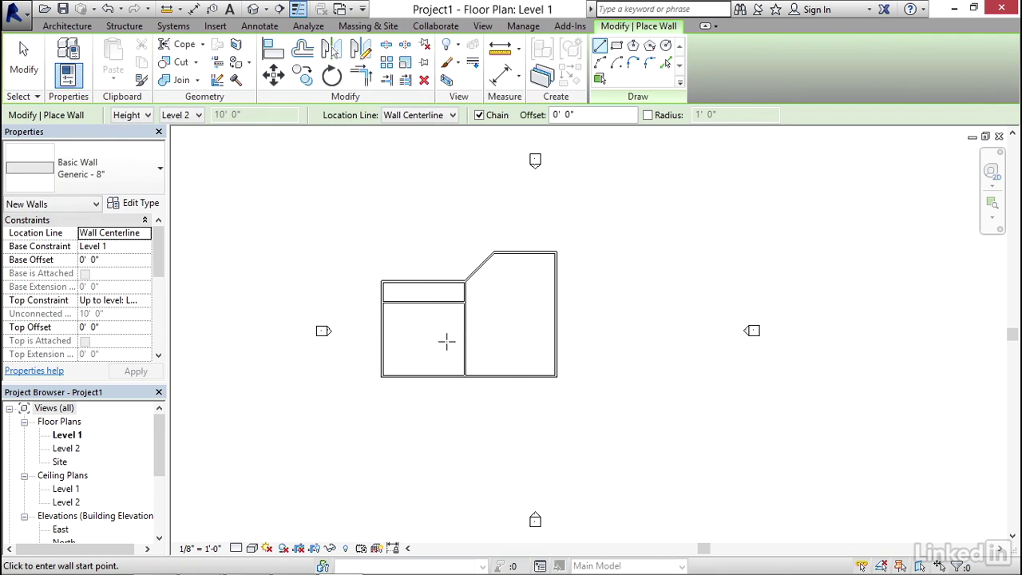
key(Escape)
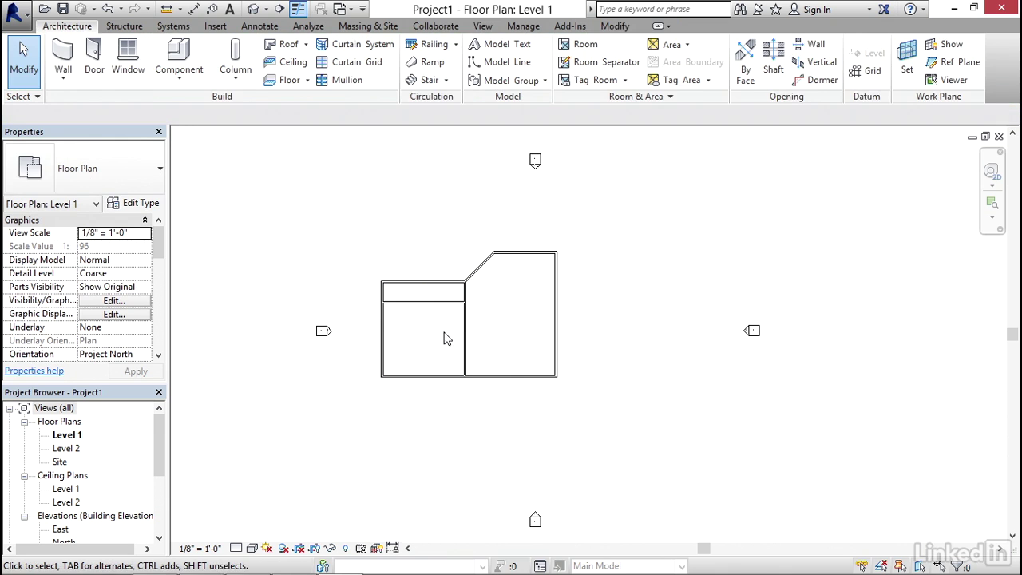
Place automatic 2' x 4' ACT System ceilings in all three rooms on the Level 1 ceiling plan.
middle_drag(448, 338, 429, 335)
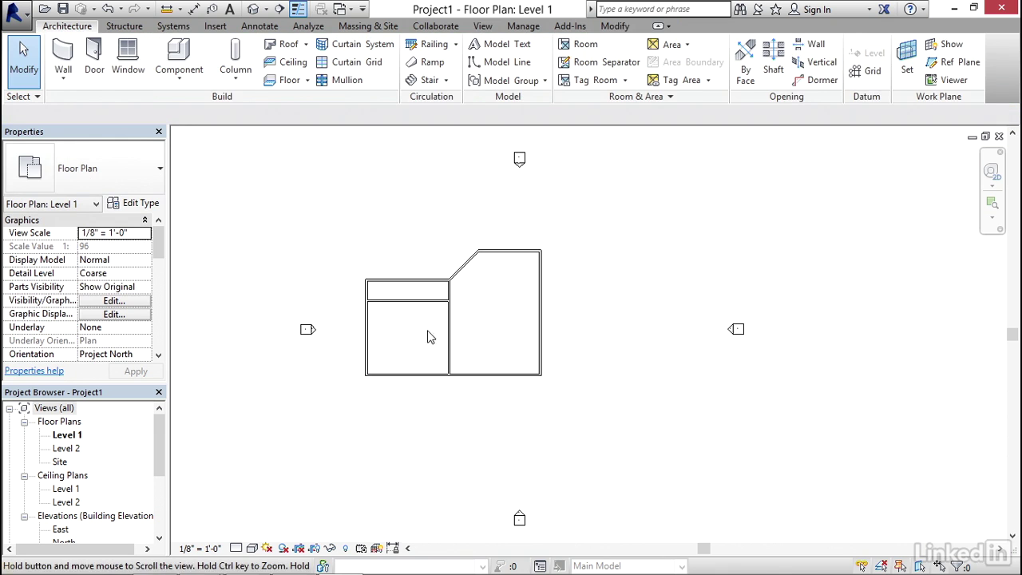
double_click(66, 488)
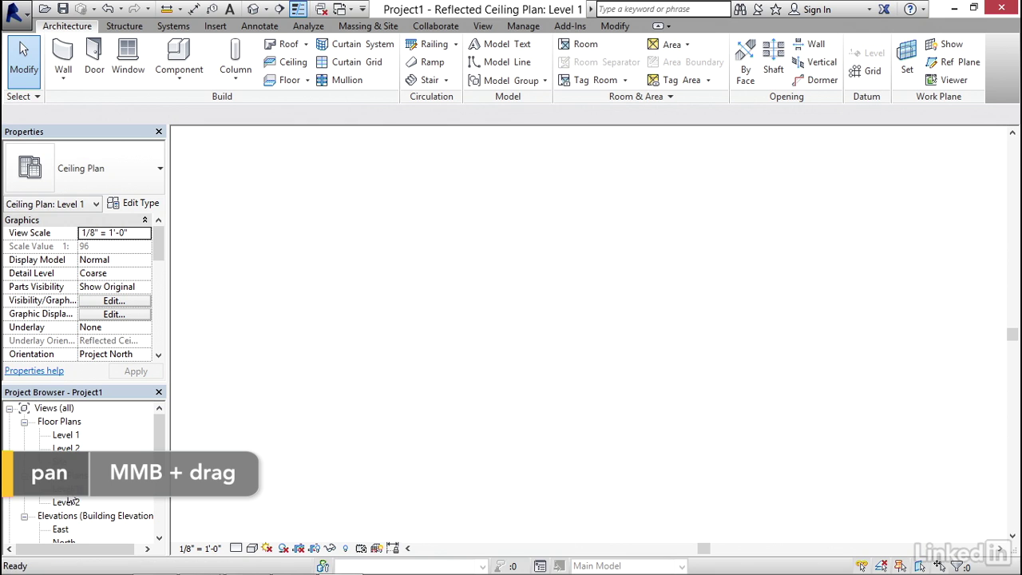
middle_drag(397, 391, 425, 408)
scroll(431, 391, up, 3)
scroll(447, 369, down, 1)
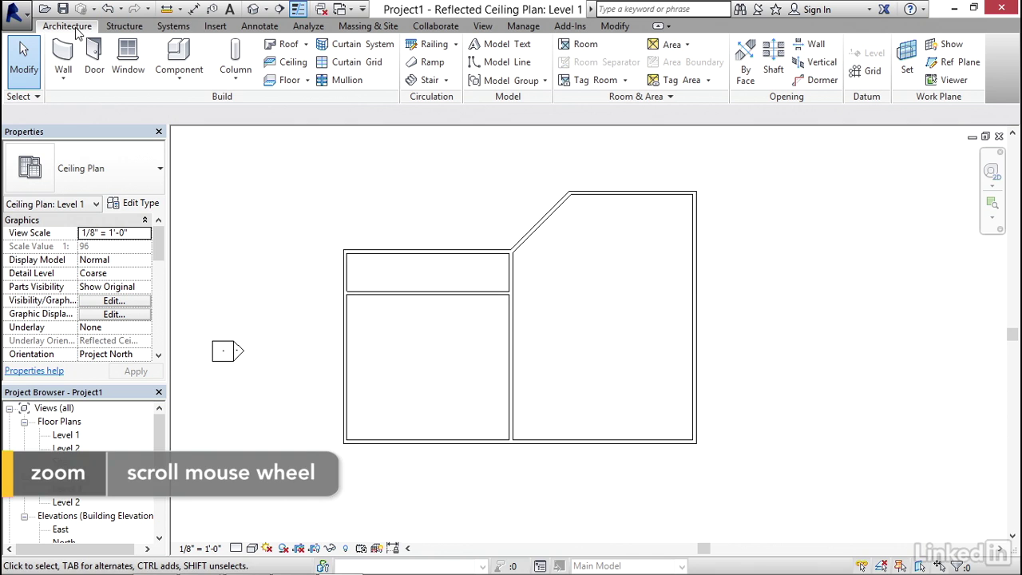
click(292, 64)
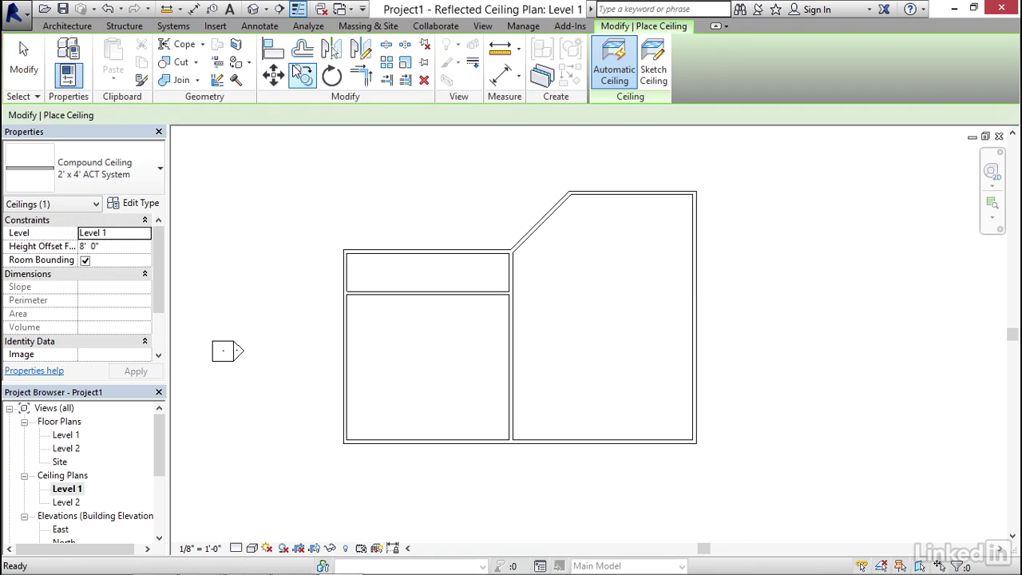
click(441, 276)
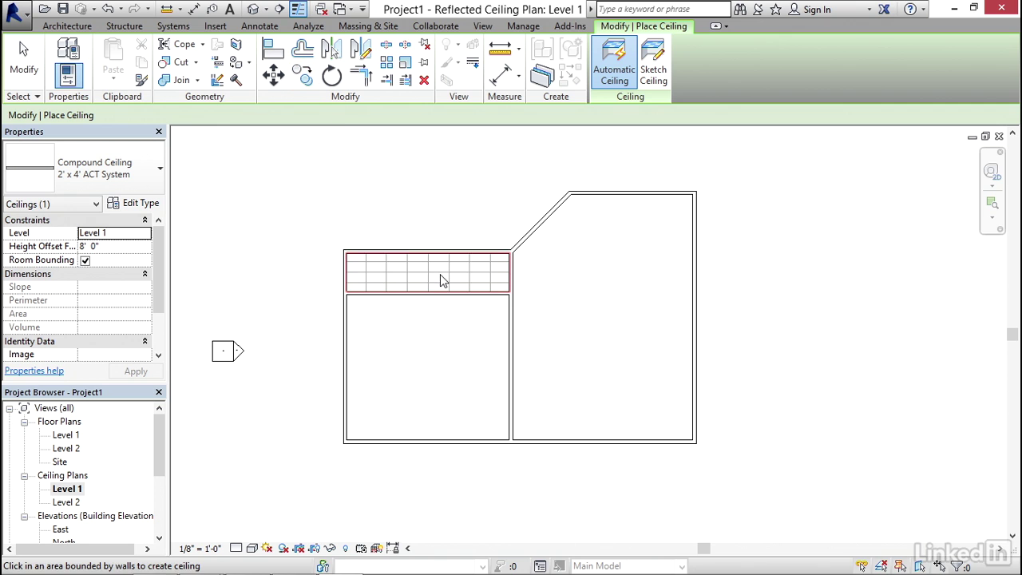
click(430, 348)
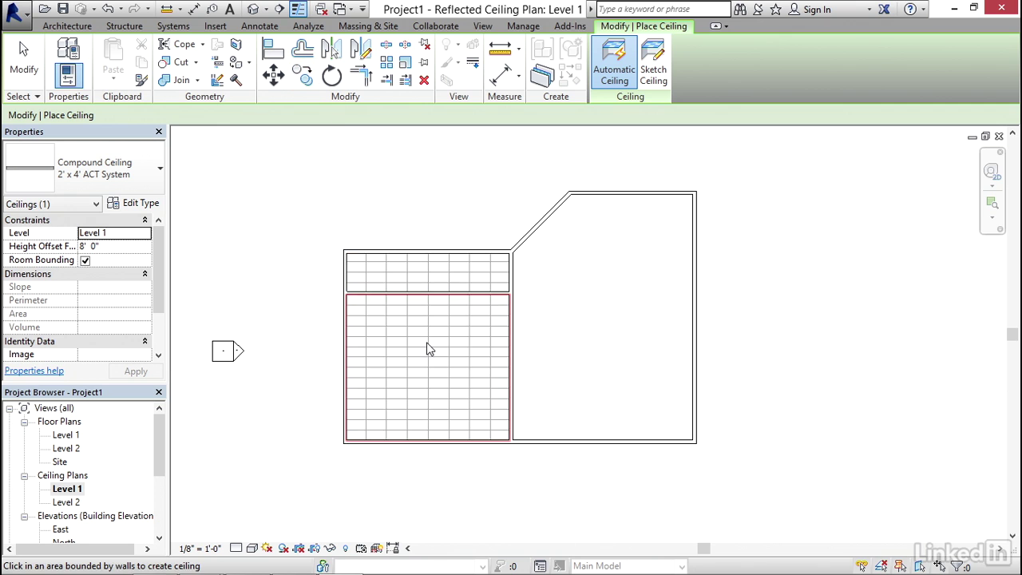
click(571, 324)
key(Escape)
key(Escape)
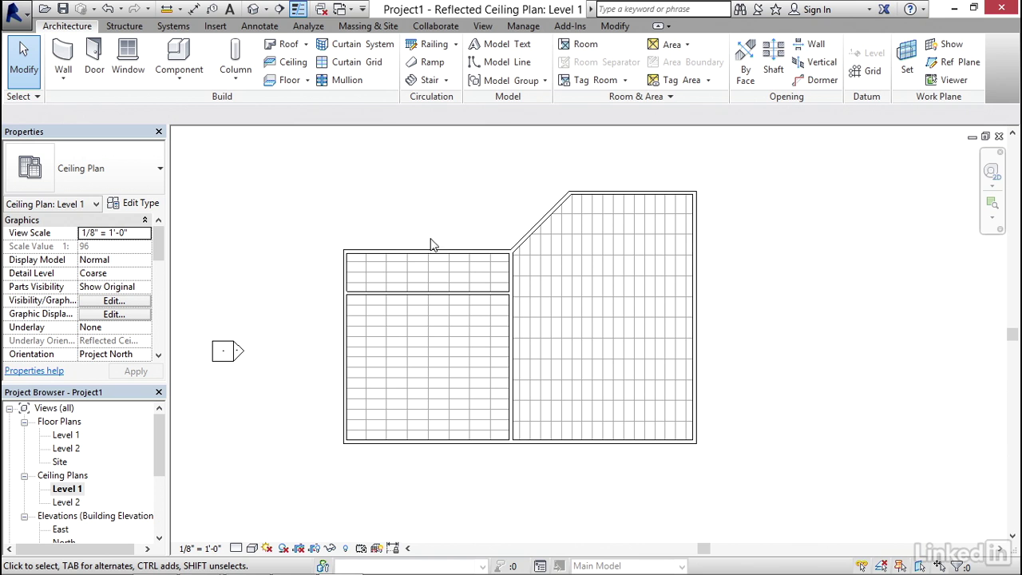
On the Level 1 floor plan, place a 36" x 84" Single-Flush door in the horizontal partition, 2'-6" from the west wall.
double_click(67, 435)
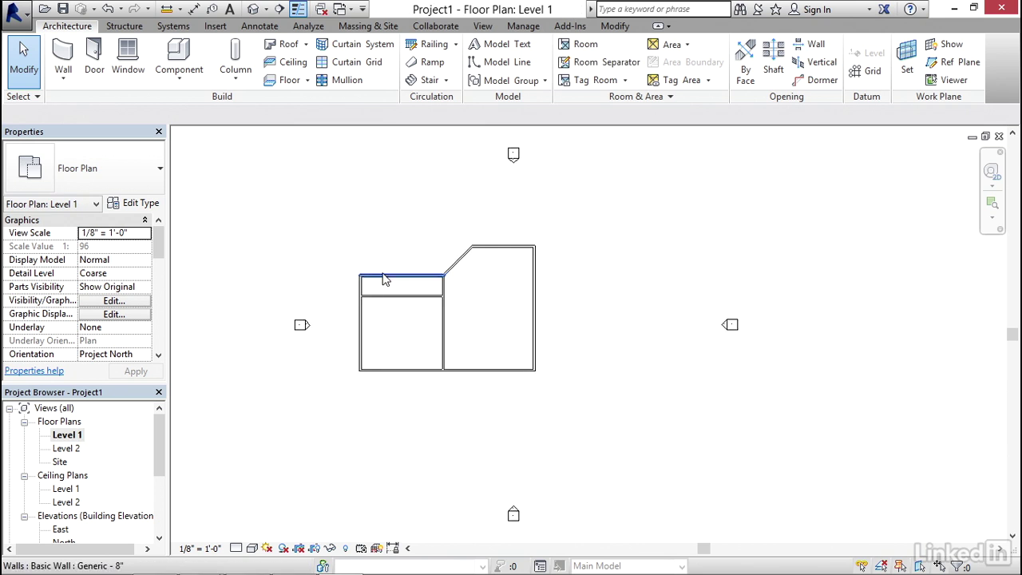
click(90, 54)
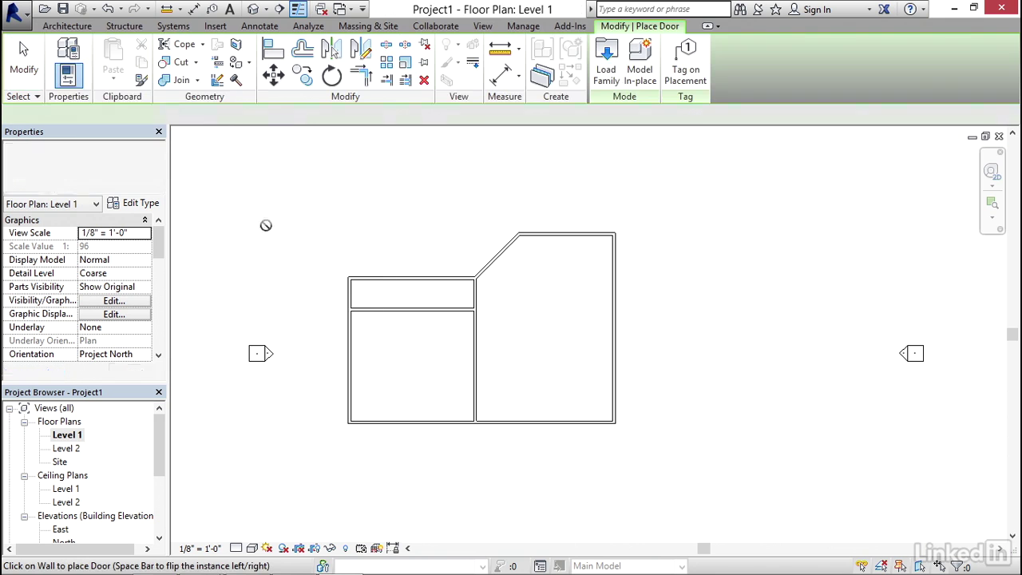
scroll(367, 310, up, 2)
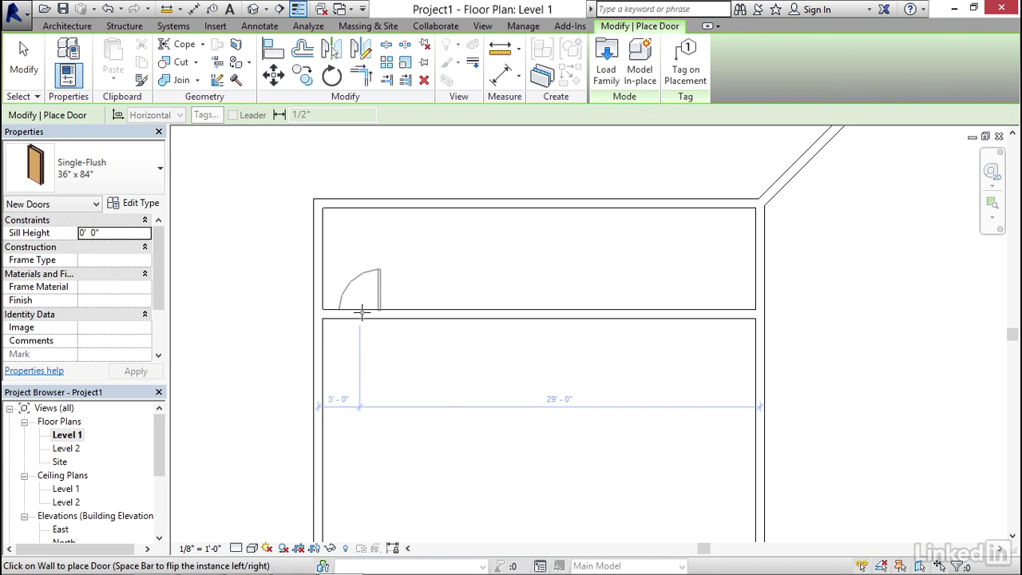
scroll(361, 312, up, 2)
key(space)
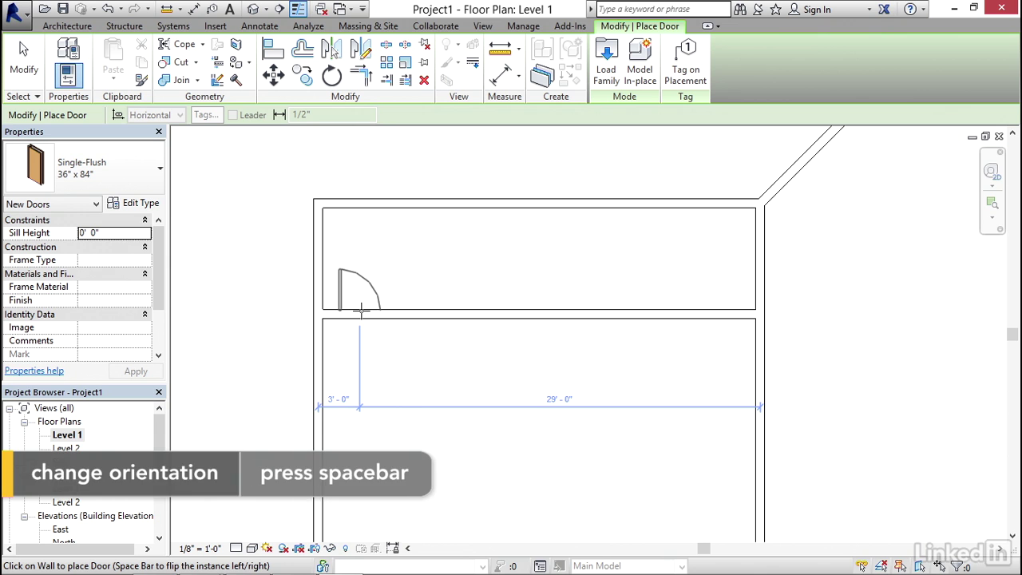
scroll(355, 310, down, 5)
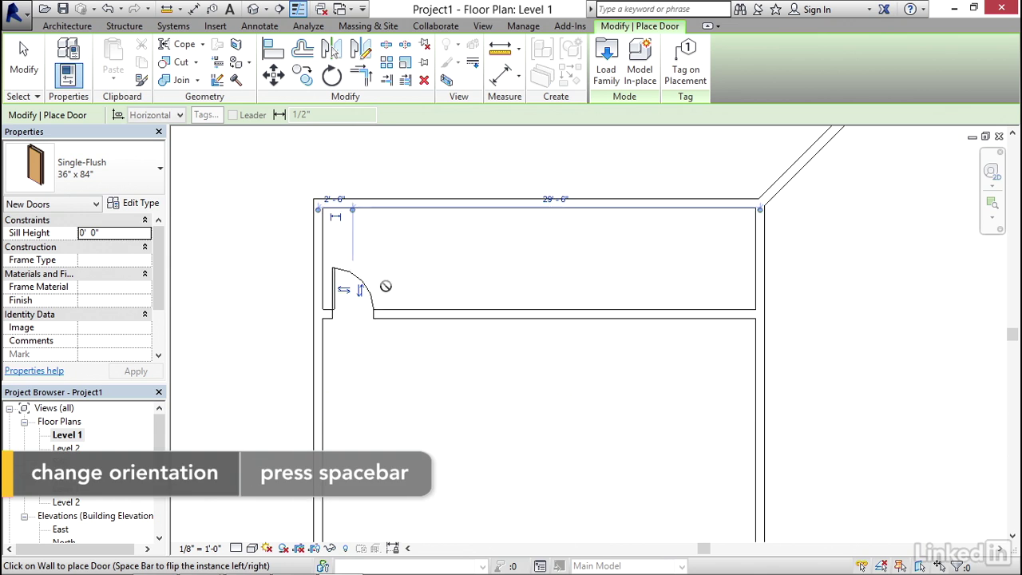
Place Single-Flush doors in the south wall 3'-0" from the west wall and in the dividing wall 2'-6" from the south wall.
middle_drag(399, 279, 445, 283)
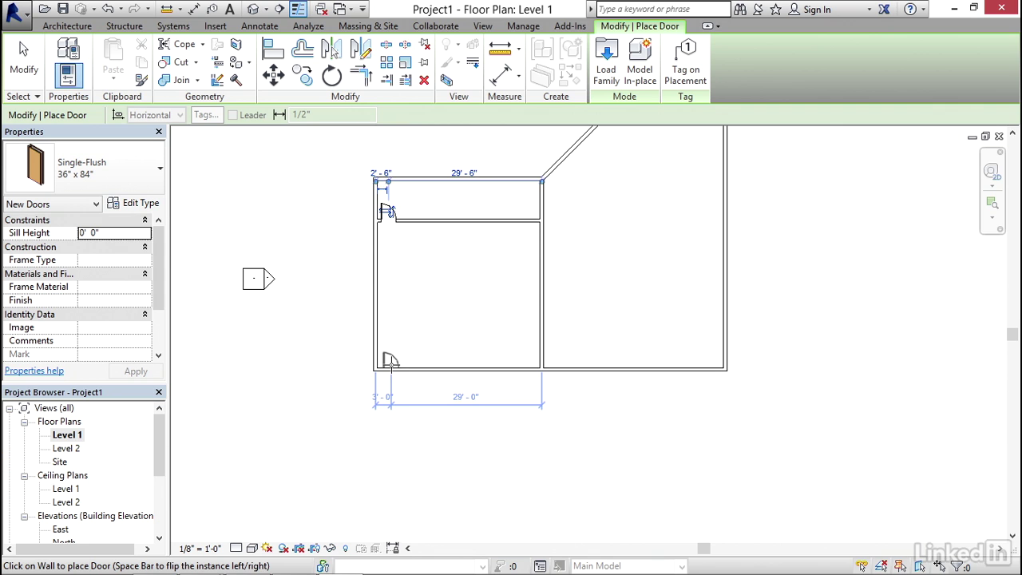
click(390, 361)
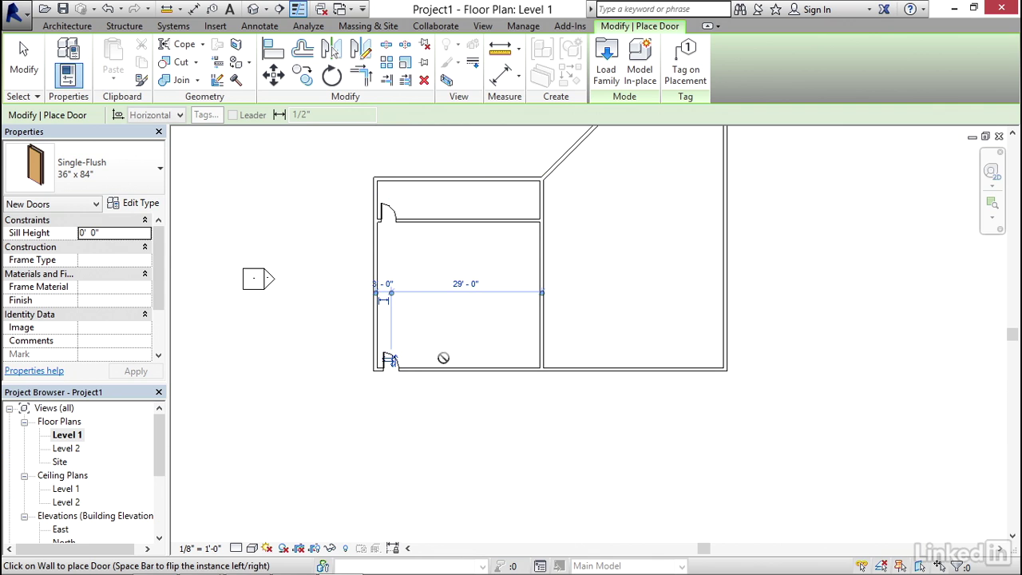
click(533, 357)
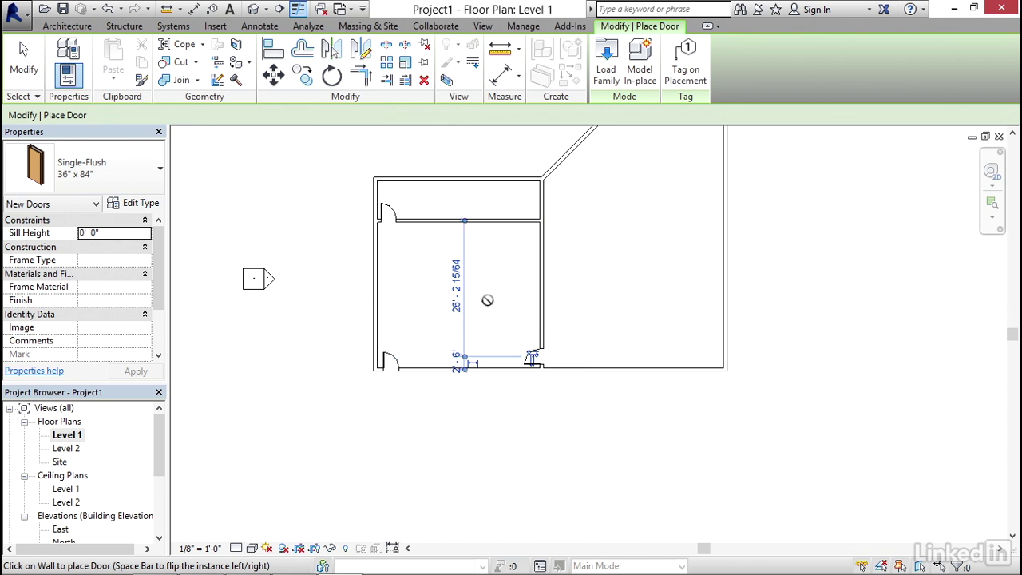
key(Escape)
key(Escape)
scroll(487, 288, down, 1)
middle_drag(492, 274, 456, 299)
scroll(456, 299, up, 1)
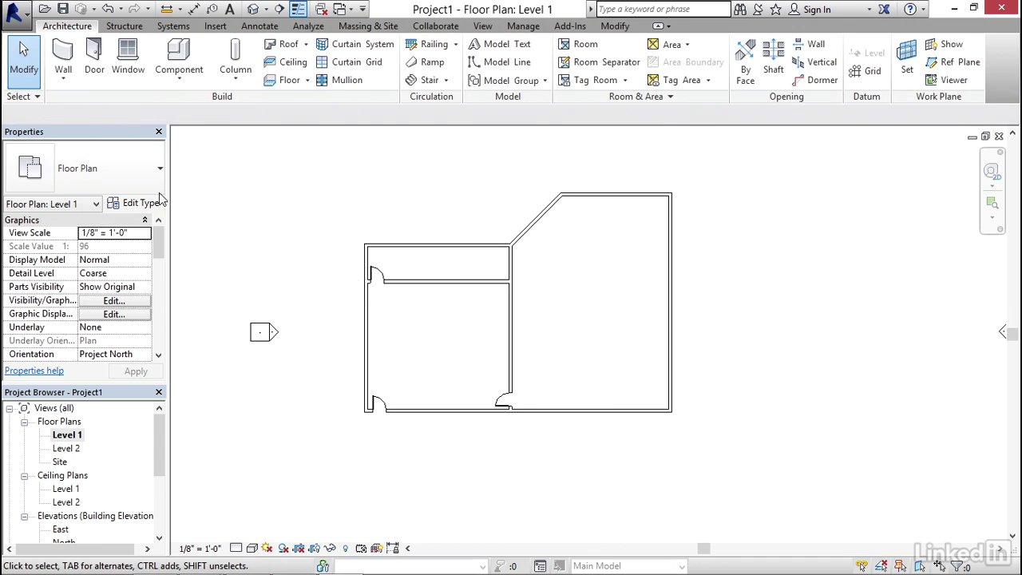
Place tagged rooms in the small north room, the southwest room and the large east room.
click(586, 46)
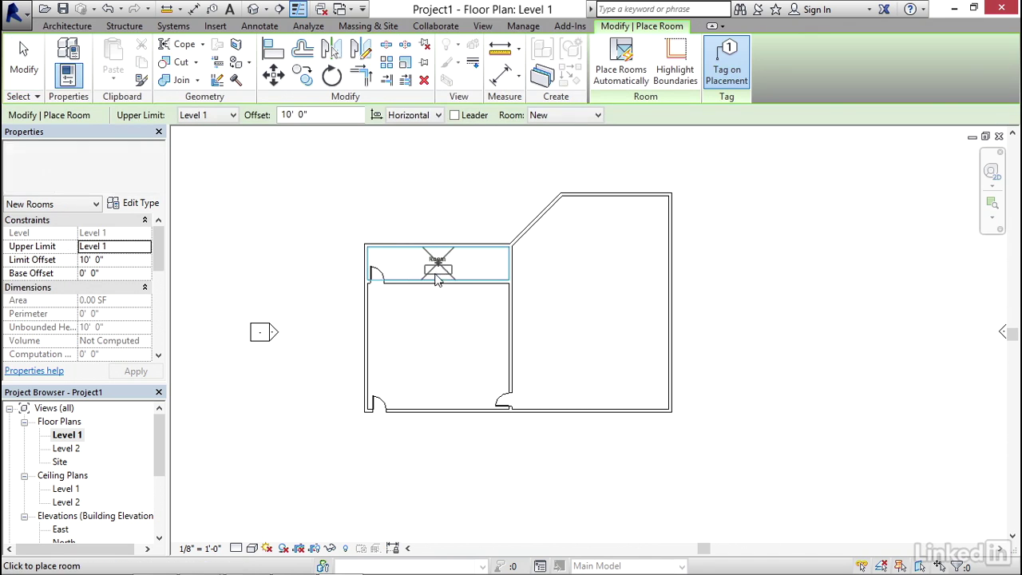
click(438, 266)
click(439, 345)
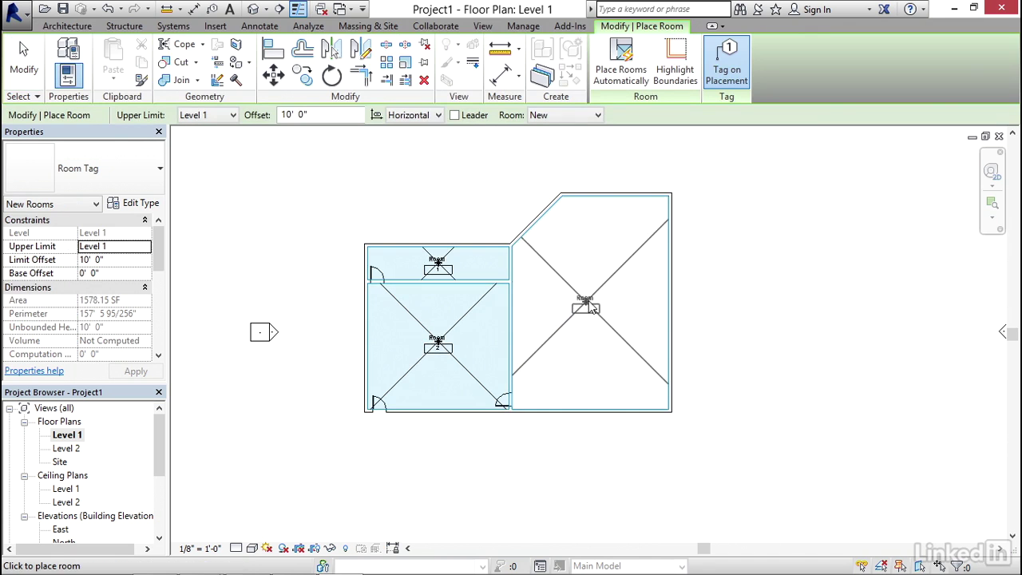
click(592, 307)
key(Escape)
key(Escape)
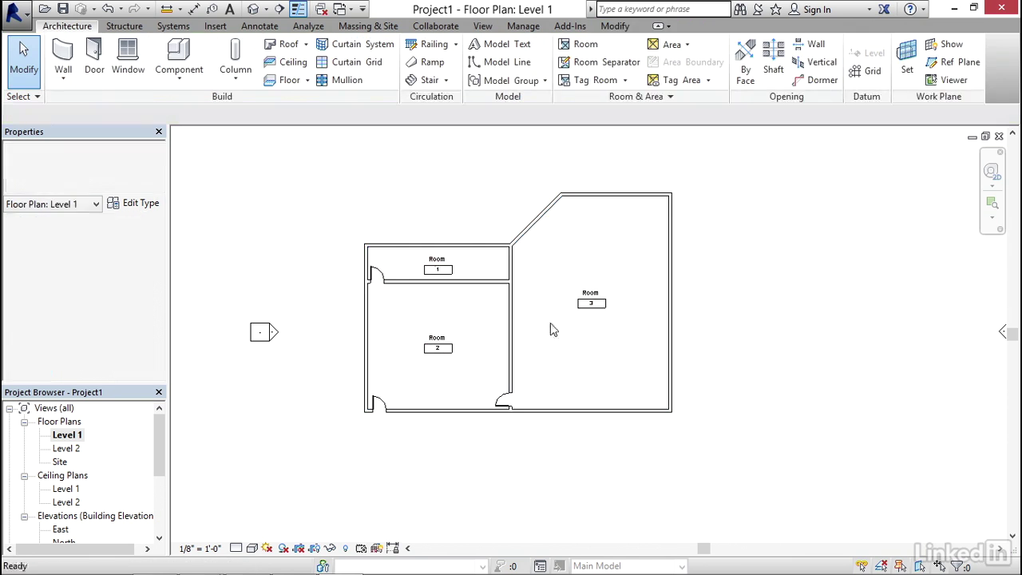
Name the small north room CLOSET and number it 101.
scroll(447, 266, up, 4)
click(451, 265)
click(455, 263)
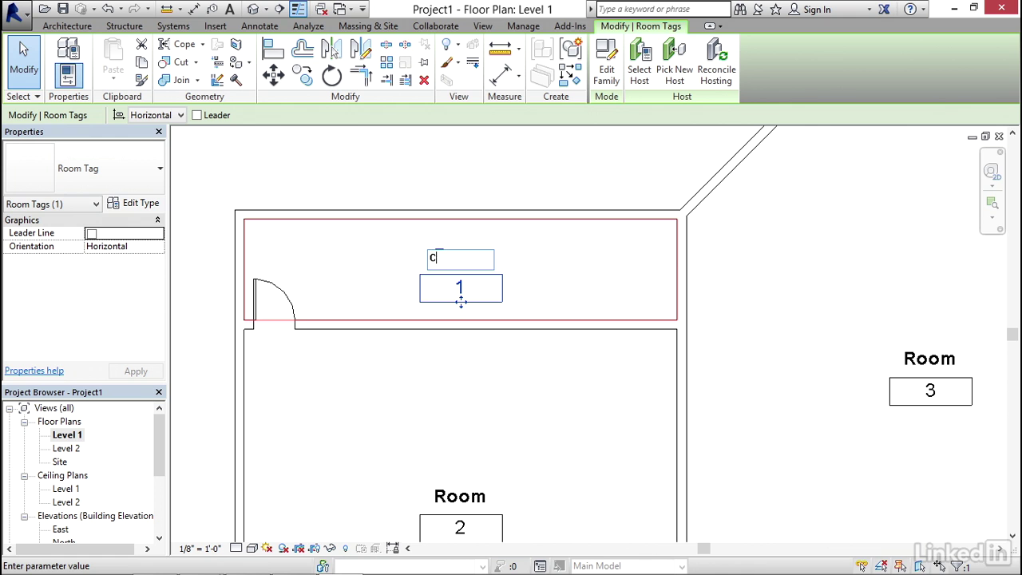
text(CLOSET)
key(Return)
click(461, 292)
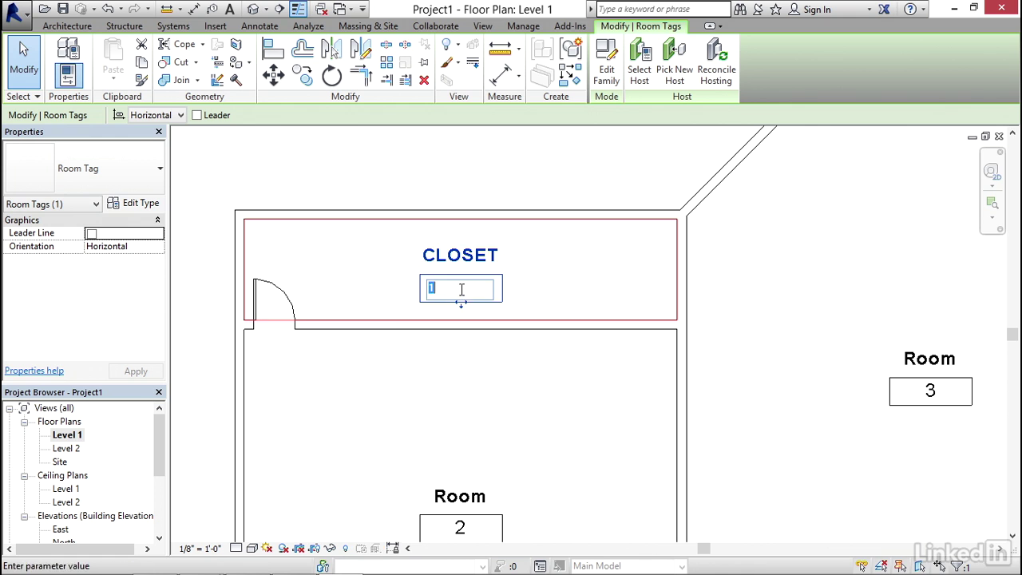
text(101)
key(Return)
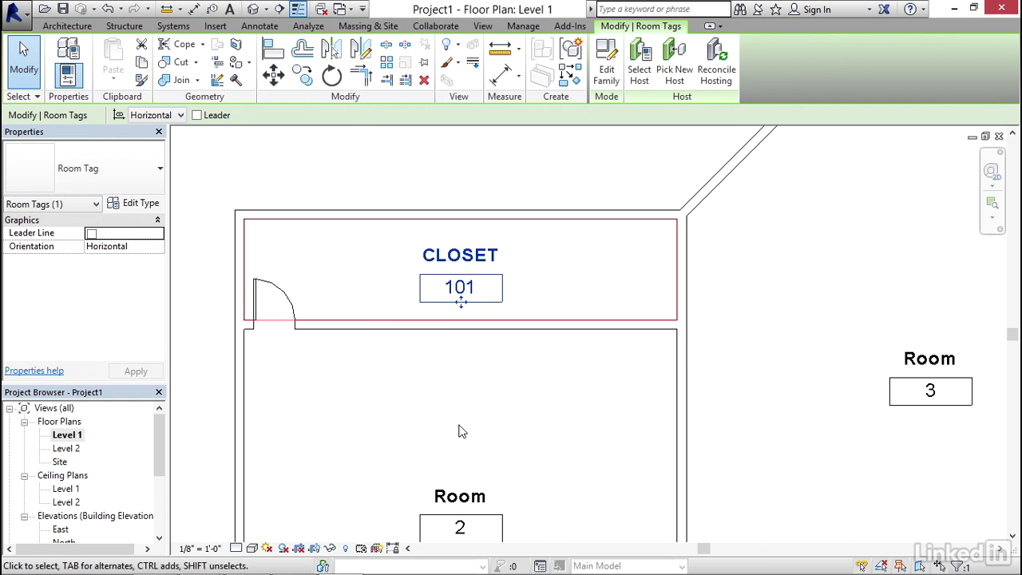
Name the southwest room CONFERENCE and number it 101.
scroll(504, 436, down, 2)
middle_drag(504, 436, 504, 280)
scroll(474, 333, up, 3)
click(474, 332)
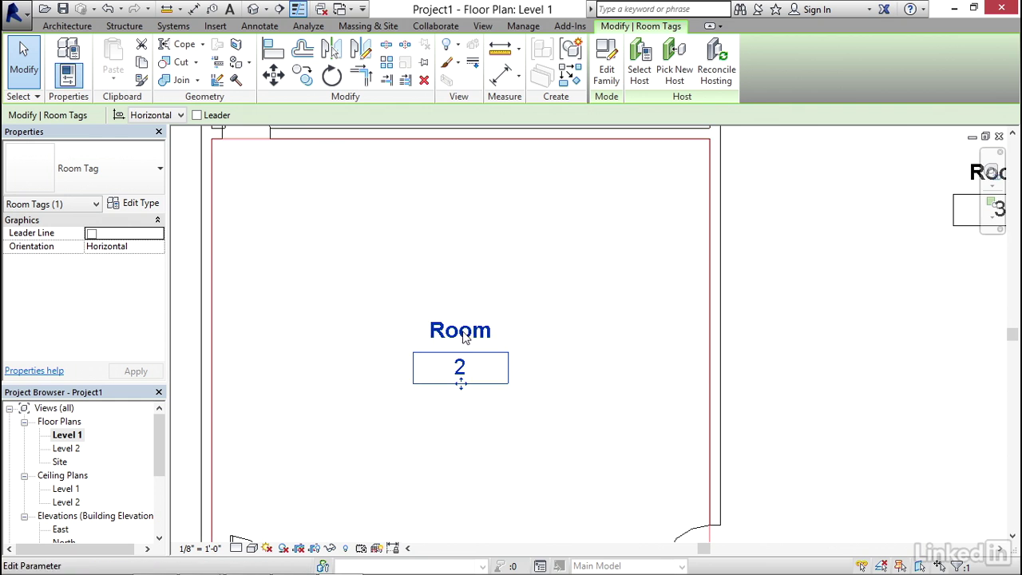
click(460, 333)
text(conf)
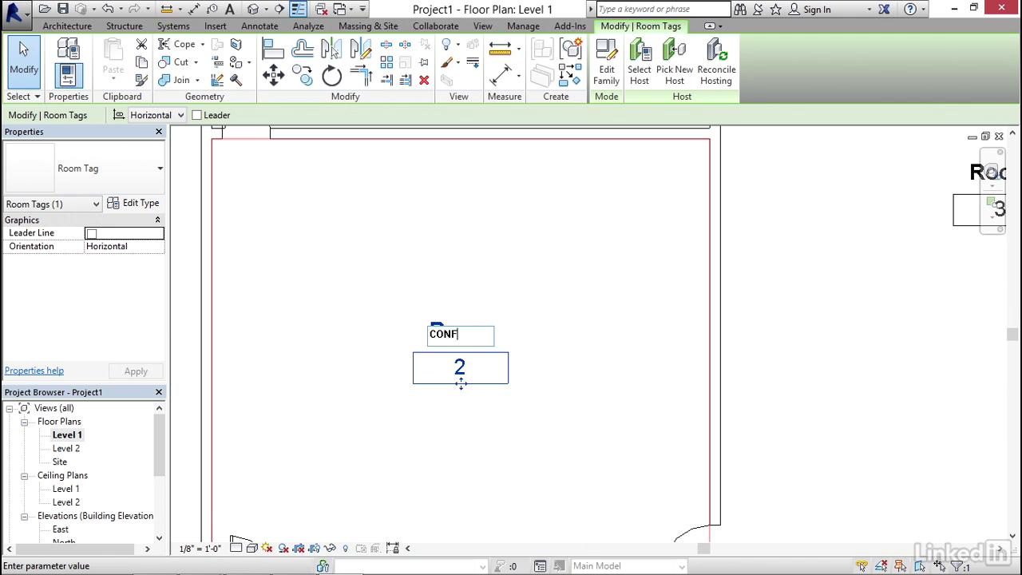
text(erence)
key(Return)
click(460, 368)
text(101)
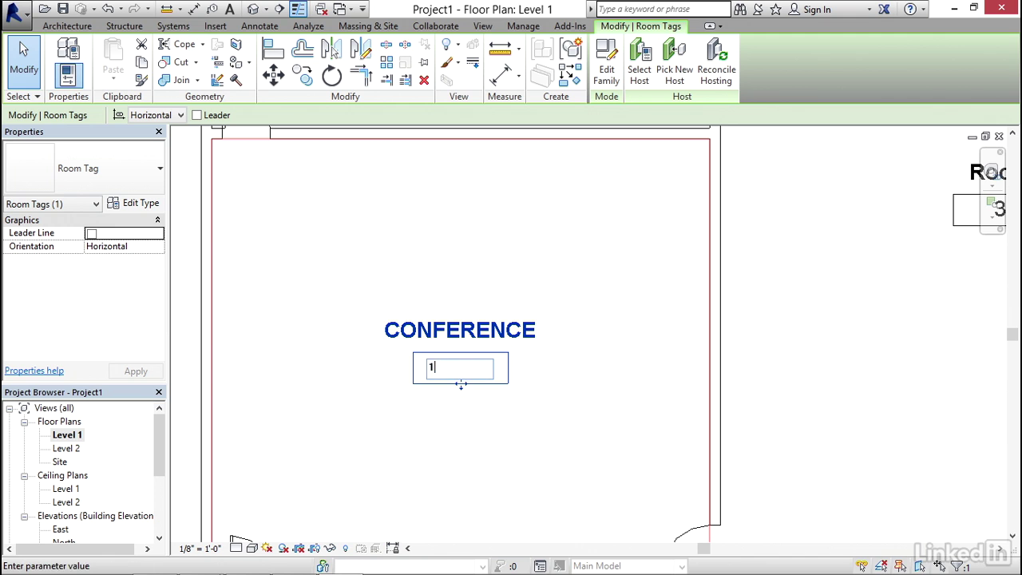
click(637, 375)
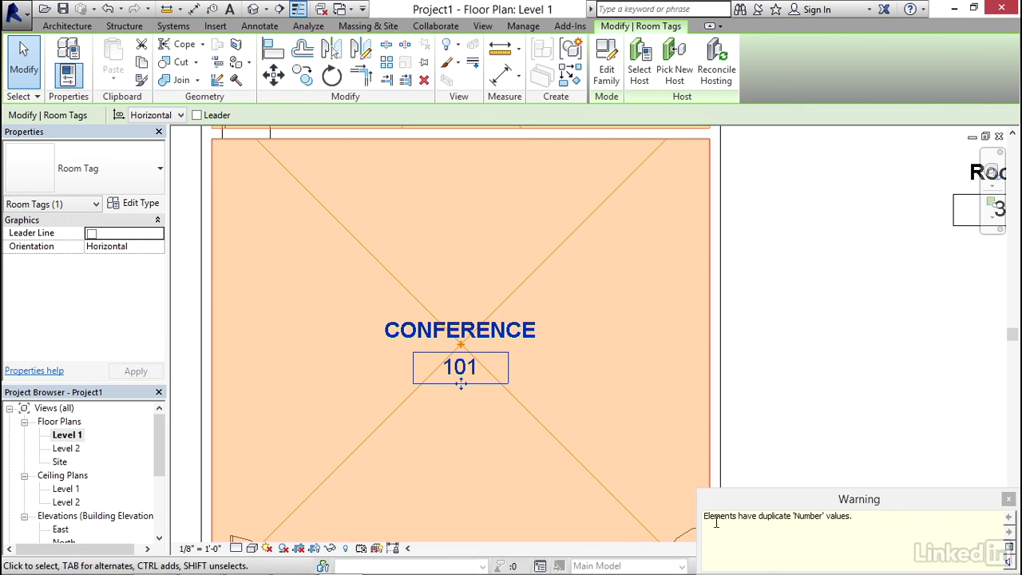
drag(762, 515, 903, 512)
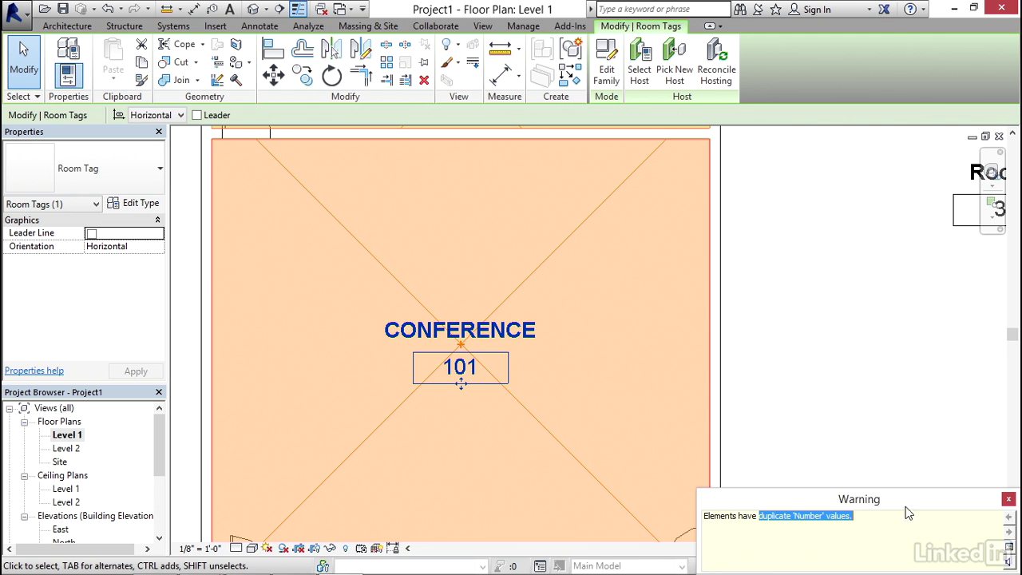
click(1009, 499)
Name the large east room CONFERENCE and number it 102.
middle_drag(743, 361, 625, 360)
click(625, 358)
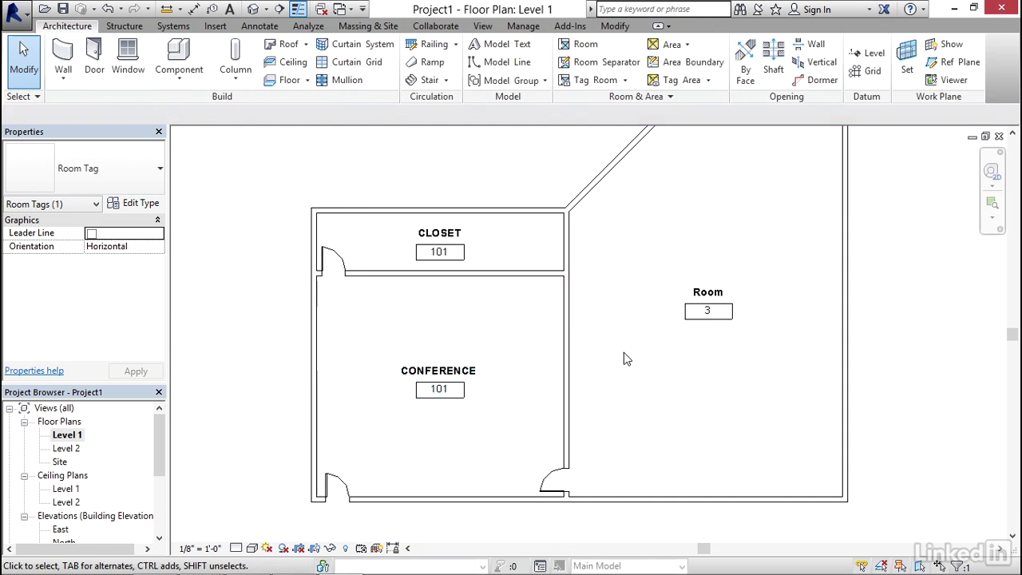
scroll(643, 302, up, 3)
click(738, 287)
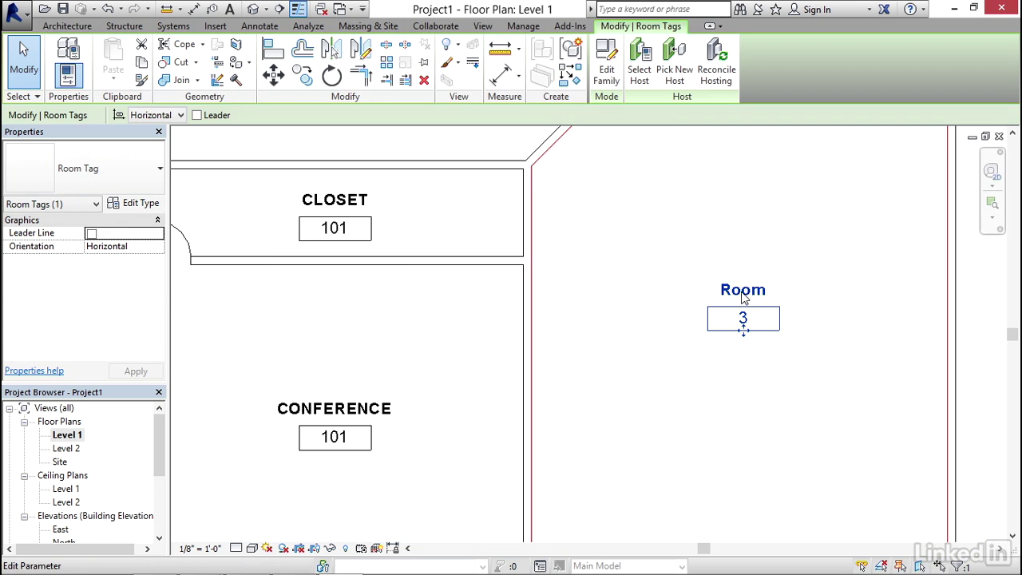
click(738, 289)
text(CONFE)
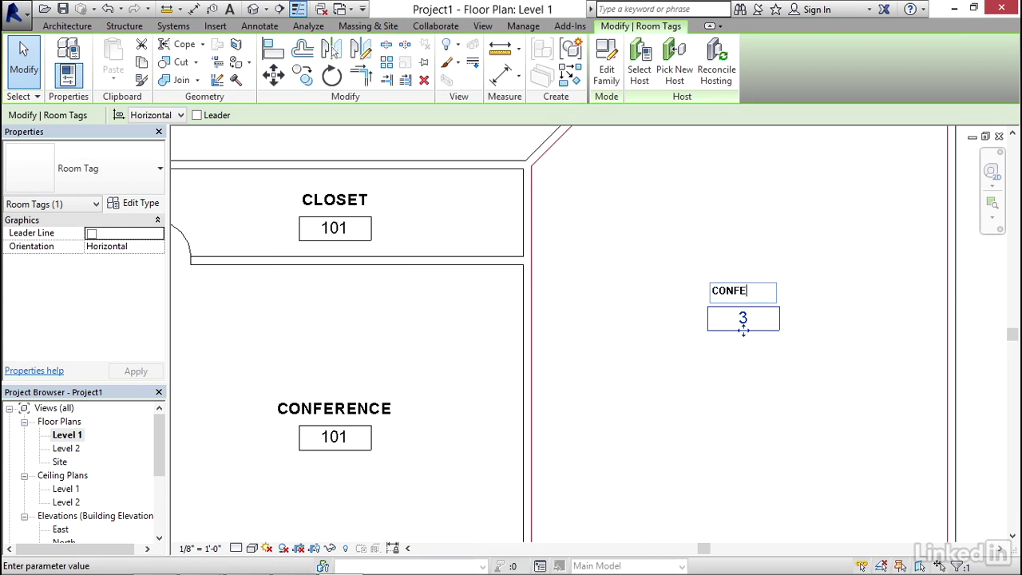
text(RENCE)
click(746, 319)
click(746, 318)
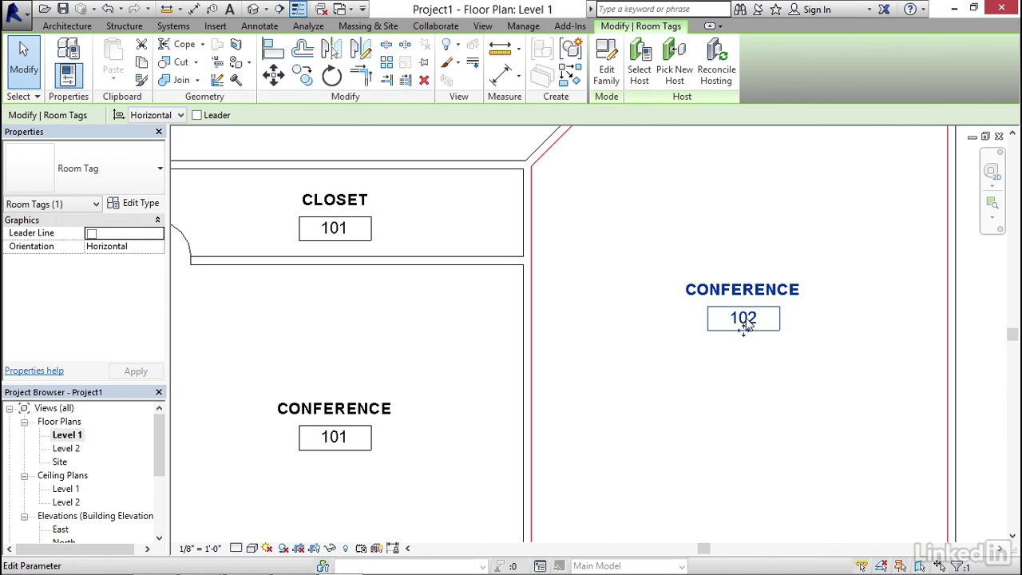
click(602, 289)
scroll(591, 284, down, 4)
scroll(602, 272, up, 2)
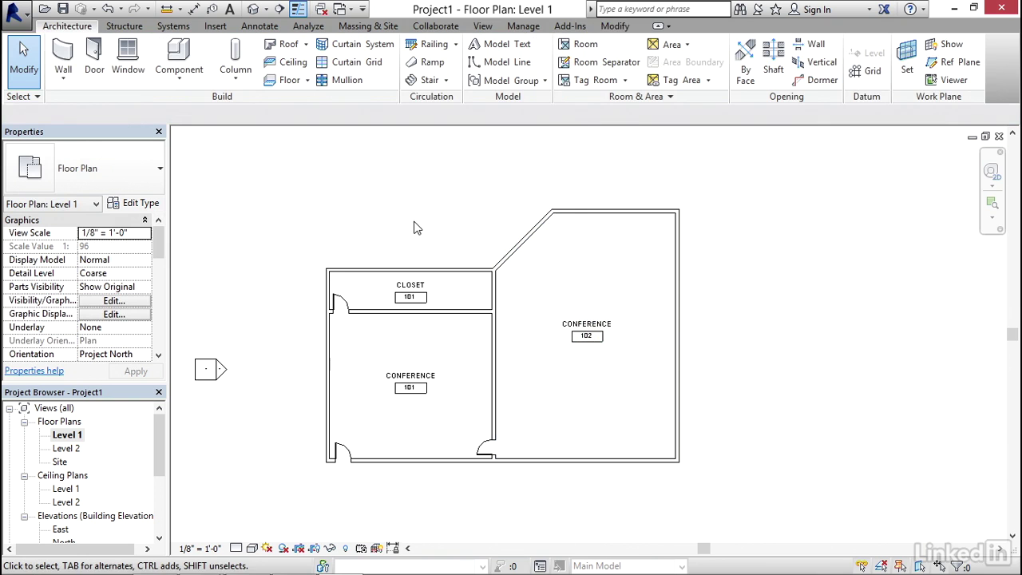
middle_drag(413, 227, 425, 224)
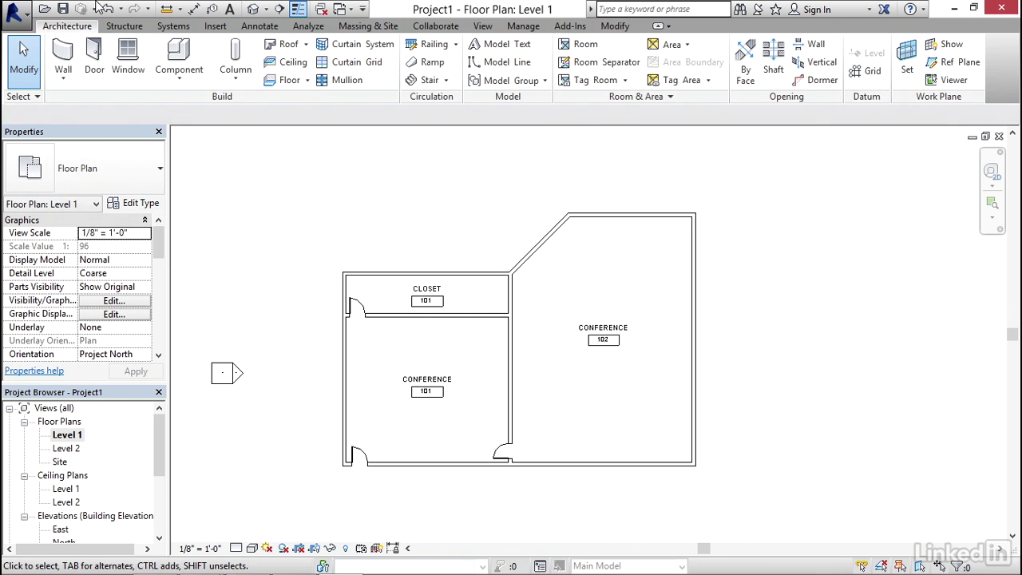
Save the project as Arch-Test in the Chapter-2 exercise folder with maximum backups set to 1.
click(63, 10)
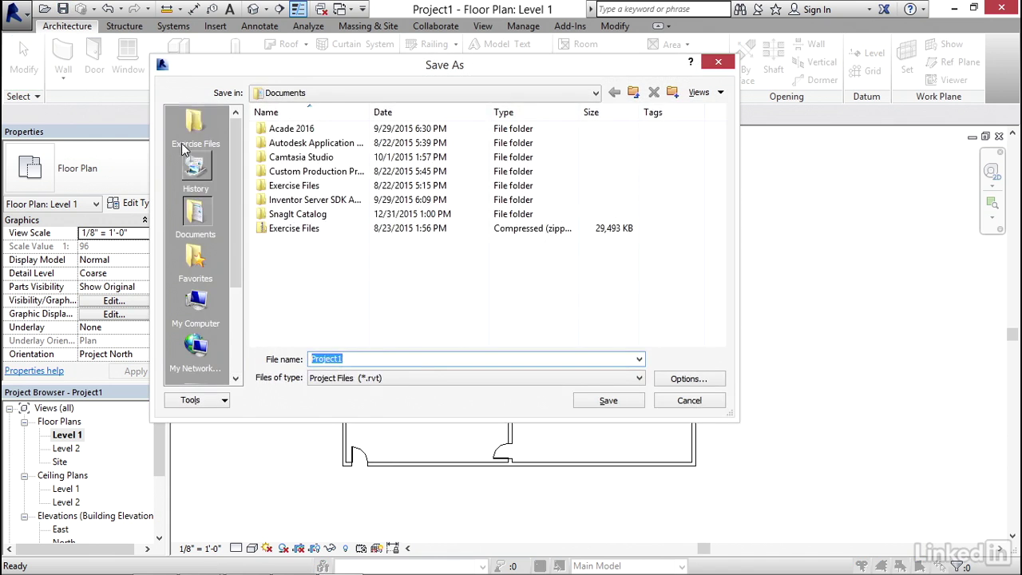
click(196, 119)
double_click(296, 142)
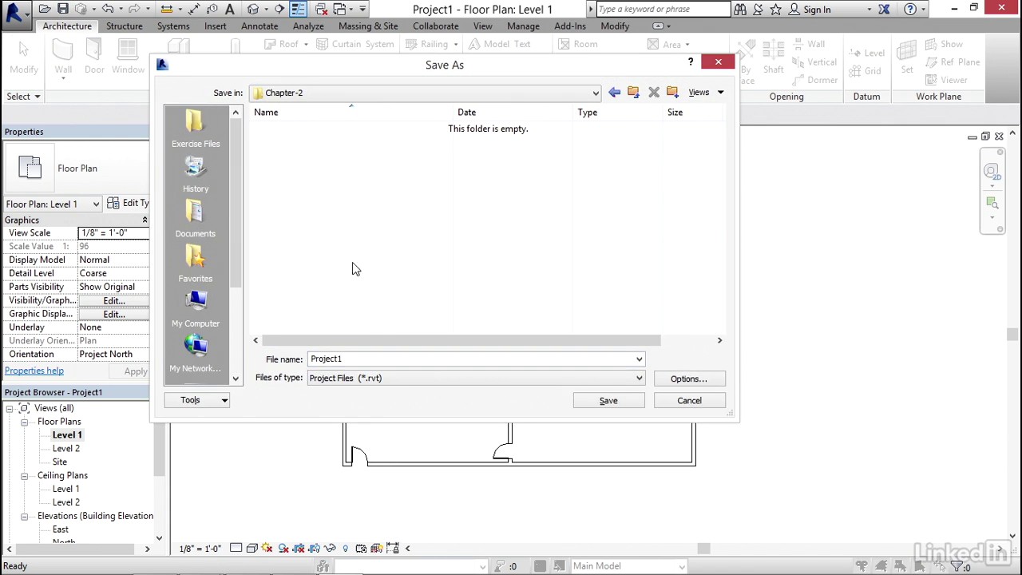
double_click(361, 359)
key(BackSpace)
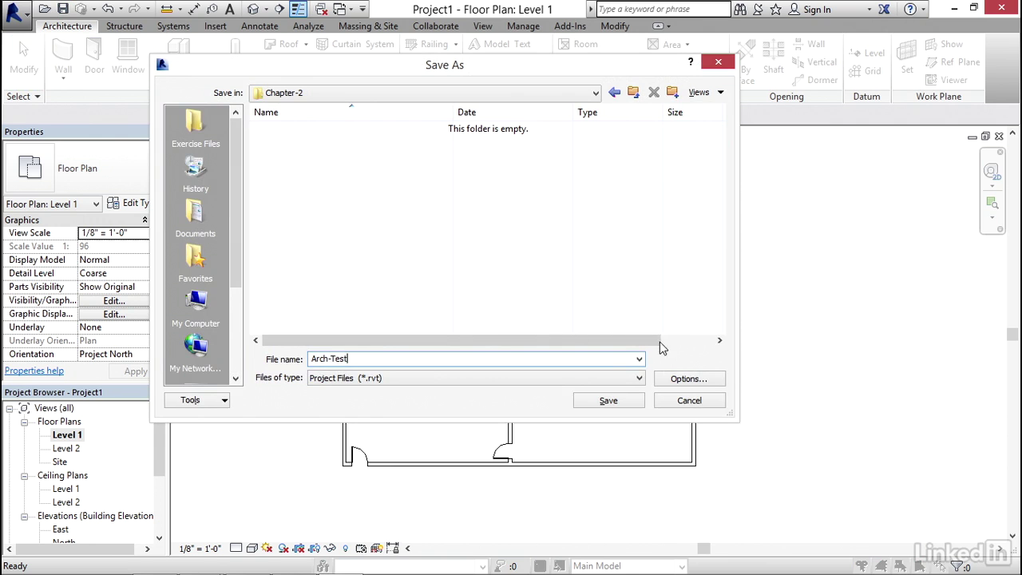
click(680, 383)
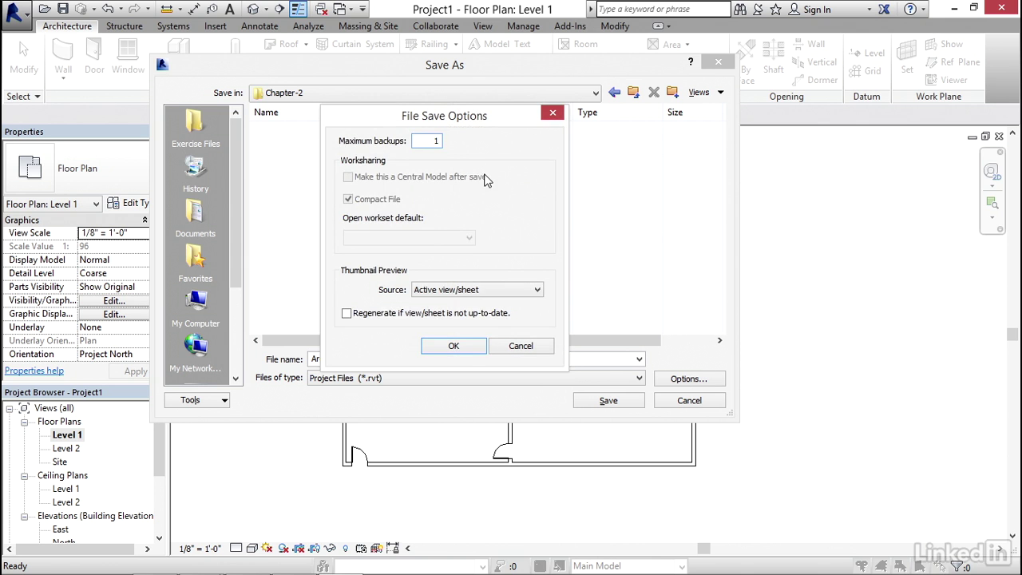
click(454, 348)
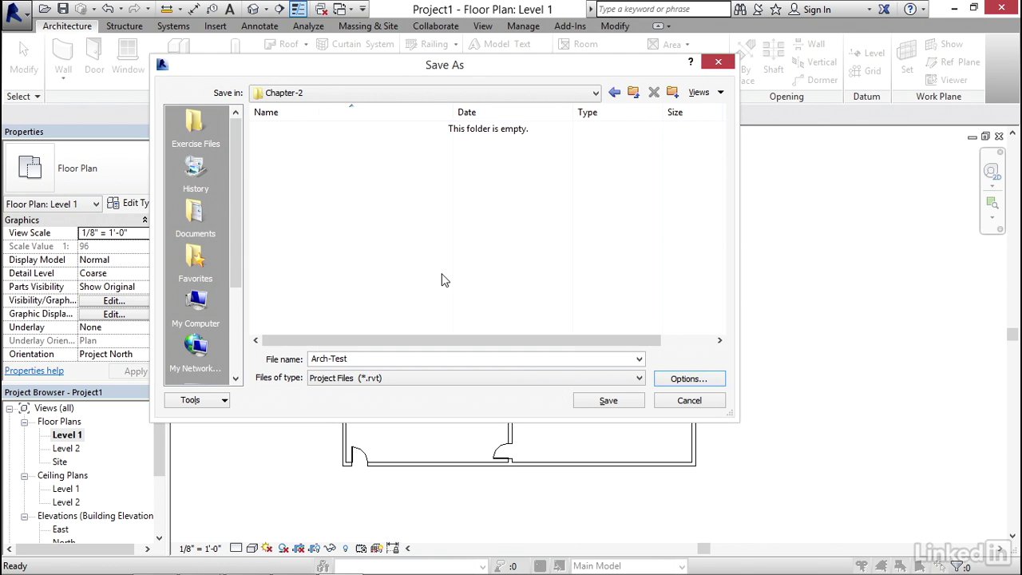
click(623, 403)
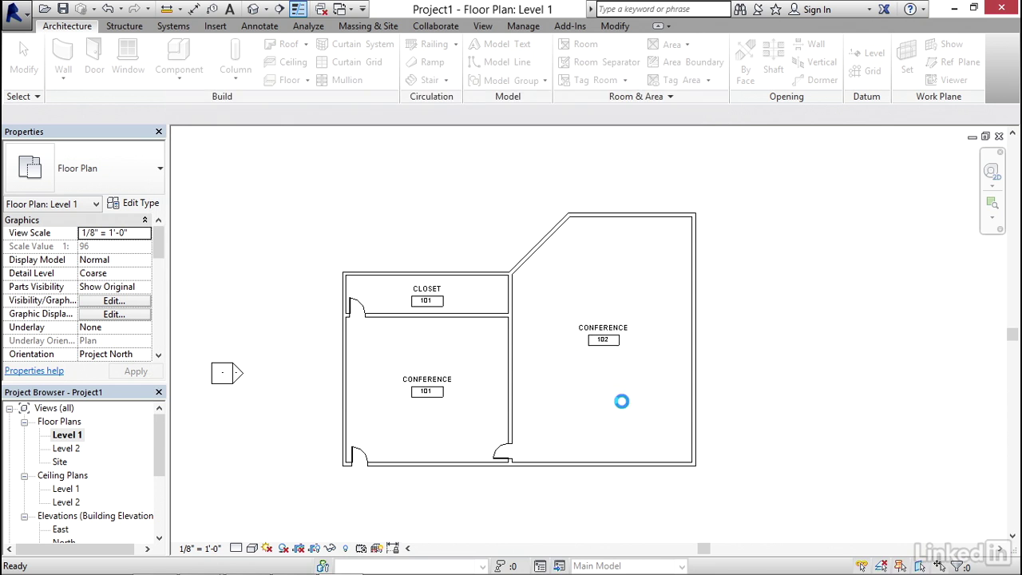